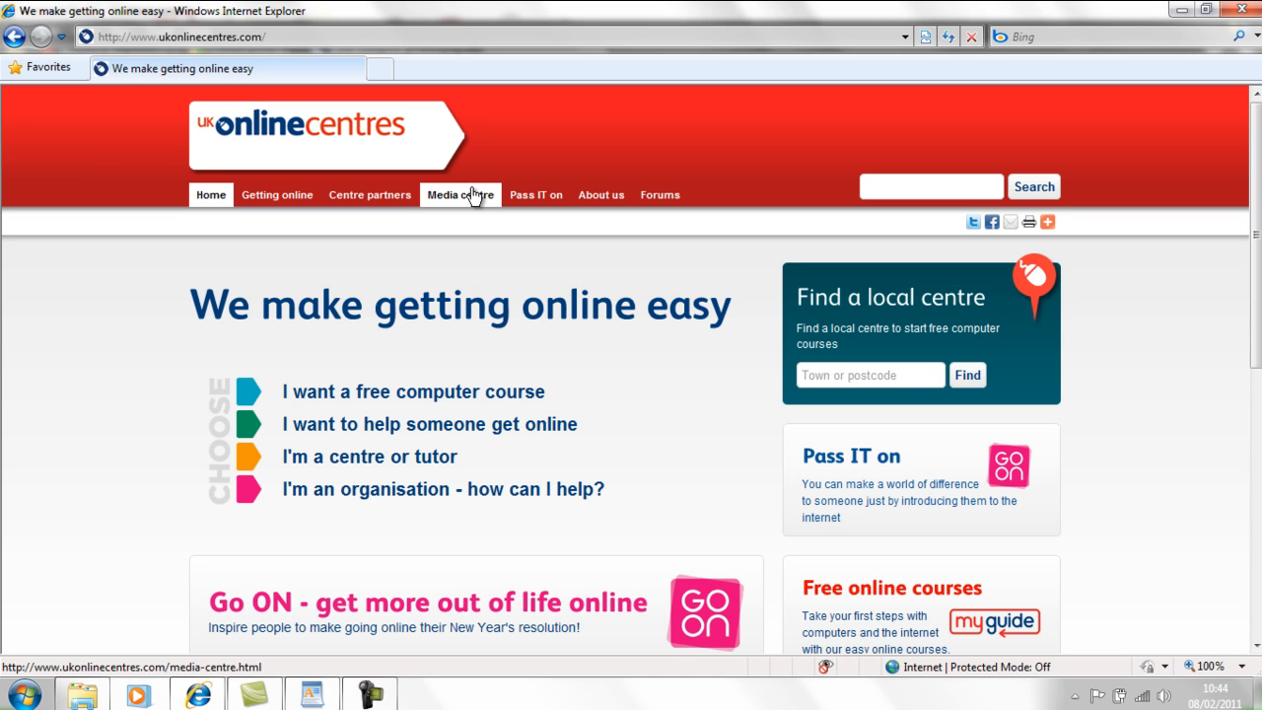
{"action": "left_click", "coordinate": [299, 36]}
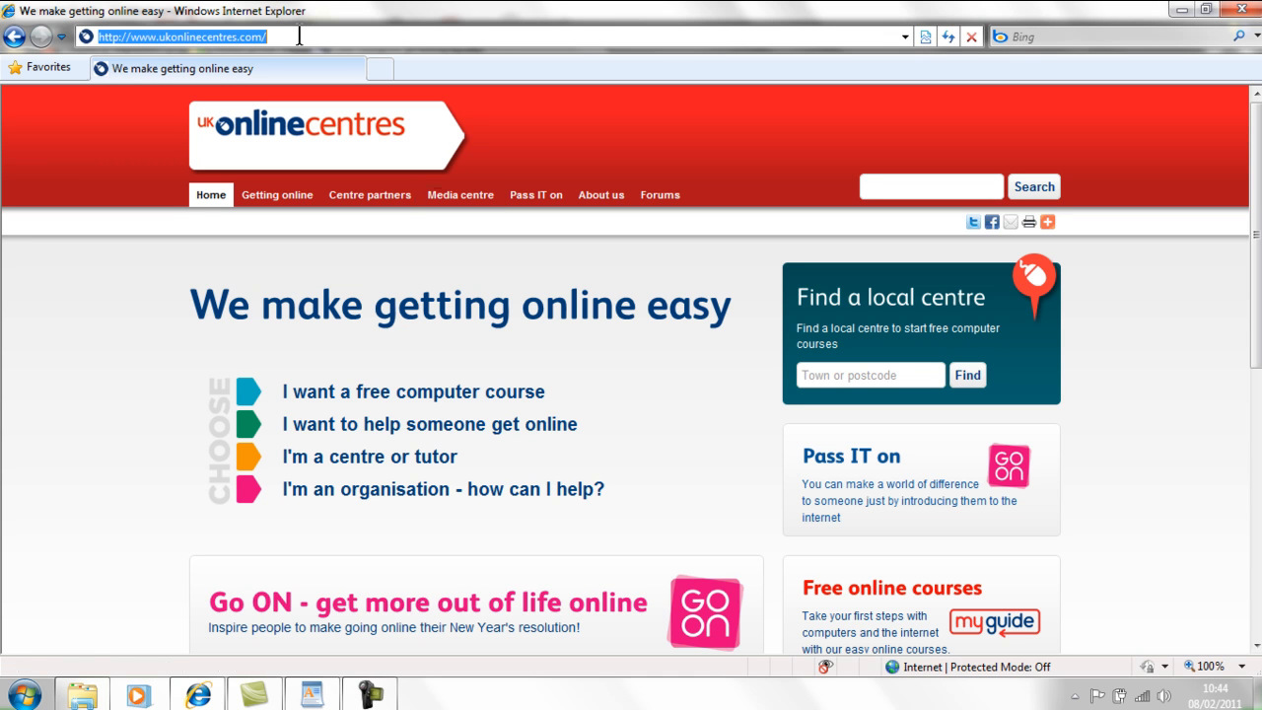
{"action": "type", "text": "w"}
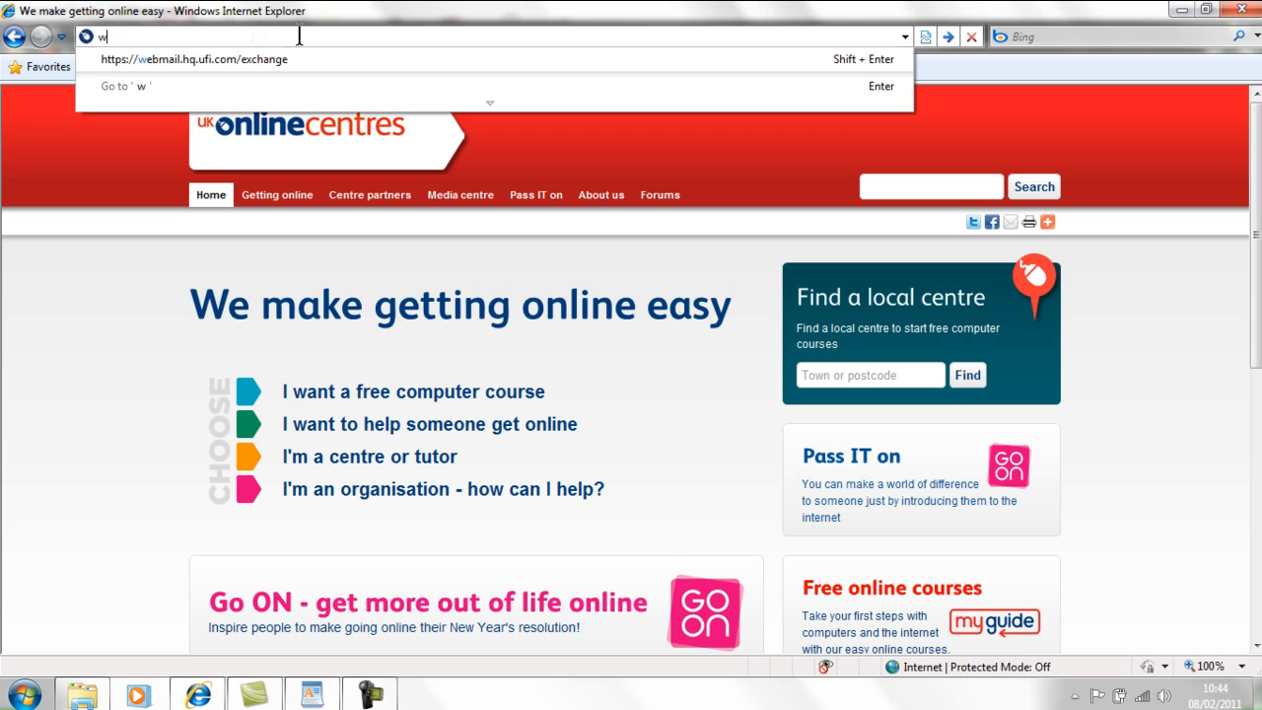
{"action": "type", "text": "ww."}
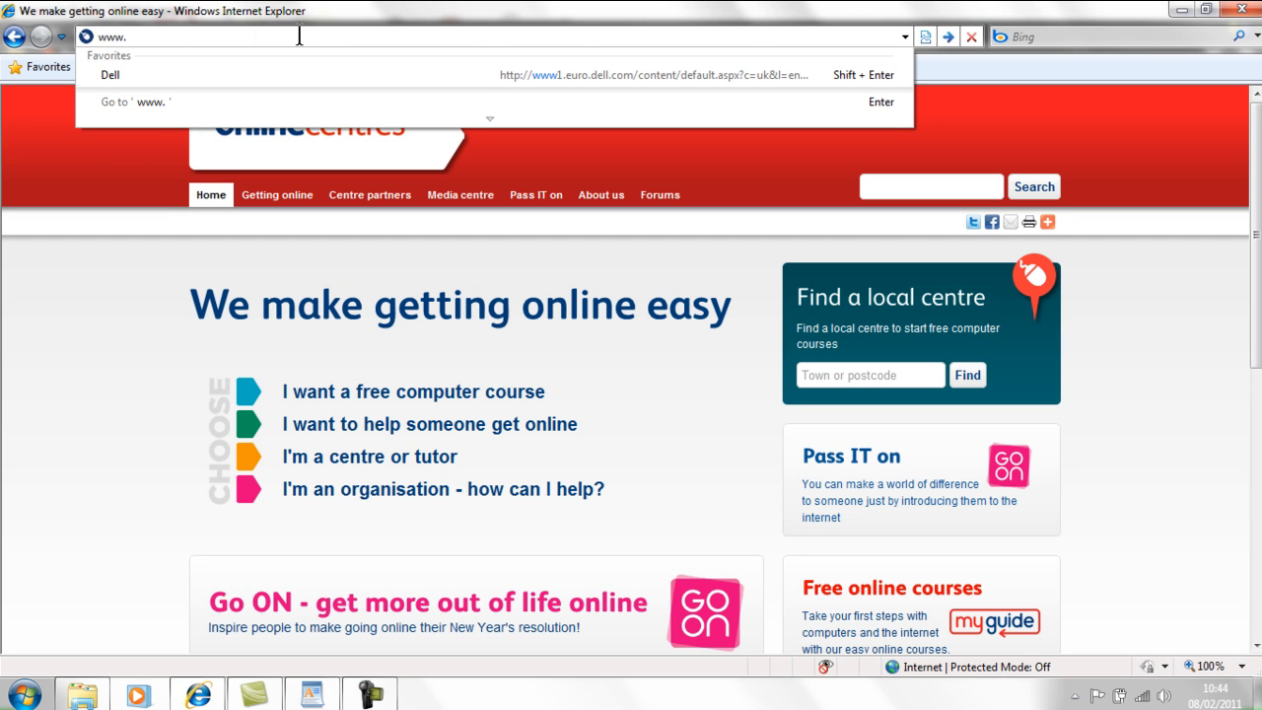
{"action": "type", "text": "do-it.org.uk/externa"}
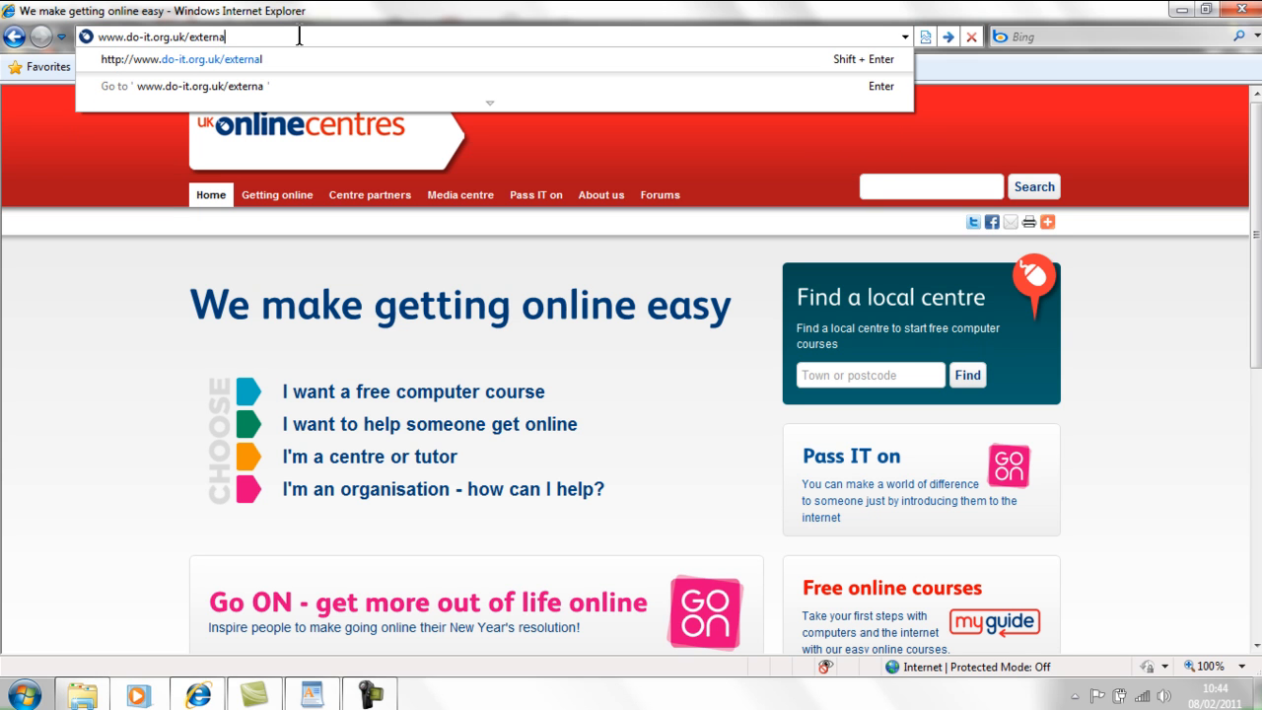
{"action": "type", "text": "l"}
{"action": "key", "text": "Return"}
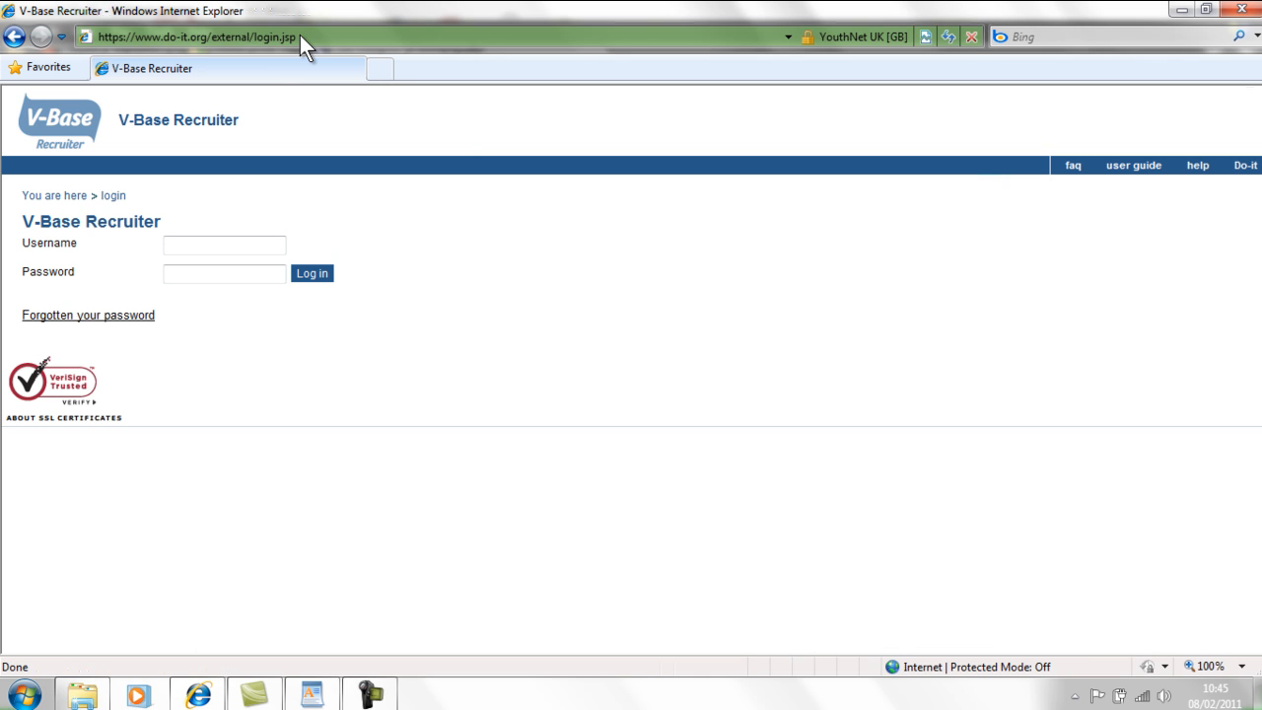
- Log in to V-Base Recruiter with the test account's username and password
{"action": "left_click", "coordinate": [215, 247]}
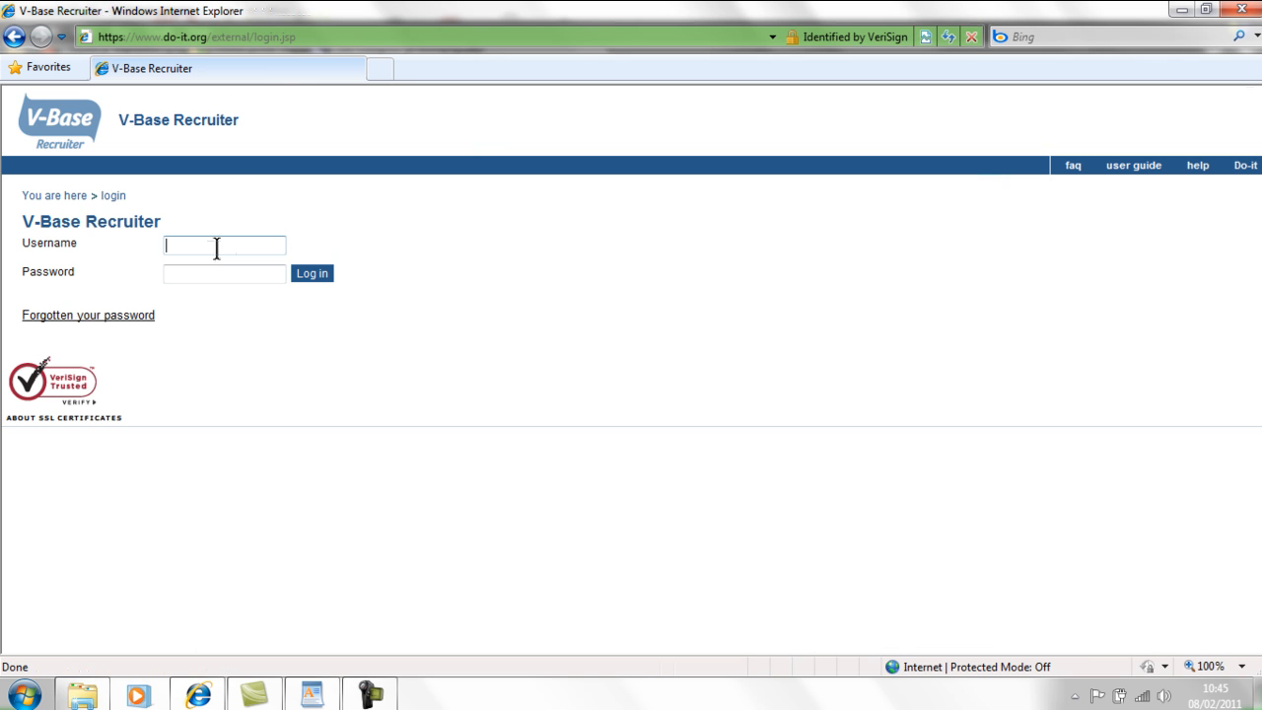
{"action": "type", "text": "UKOLCTEST1"}
{"action": "key", "text": "Tab"}
{"action": "type", "text": "*********"}
{"action": "left_click", "coordinate": [312, 276]}
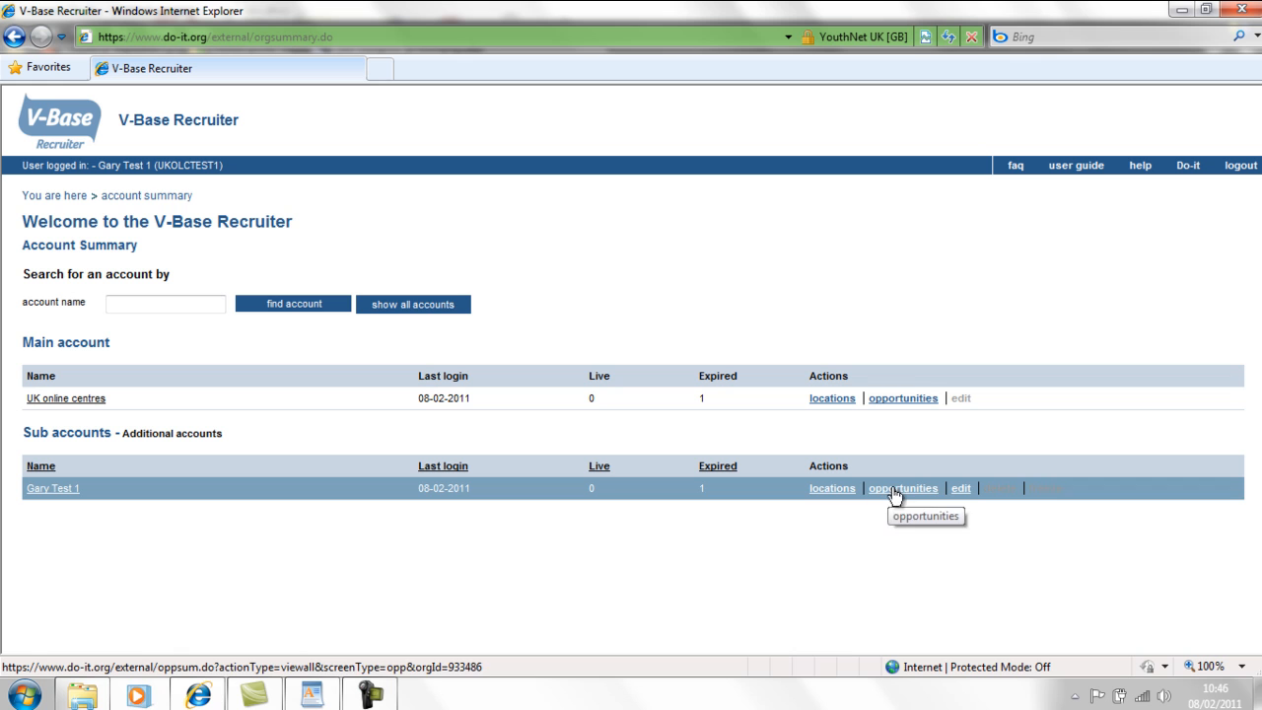
- Open the sub-account's details for editing and retype its organisation name
{"action": "left_click", "coordinate": [962, 489]}
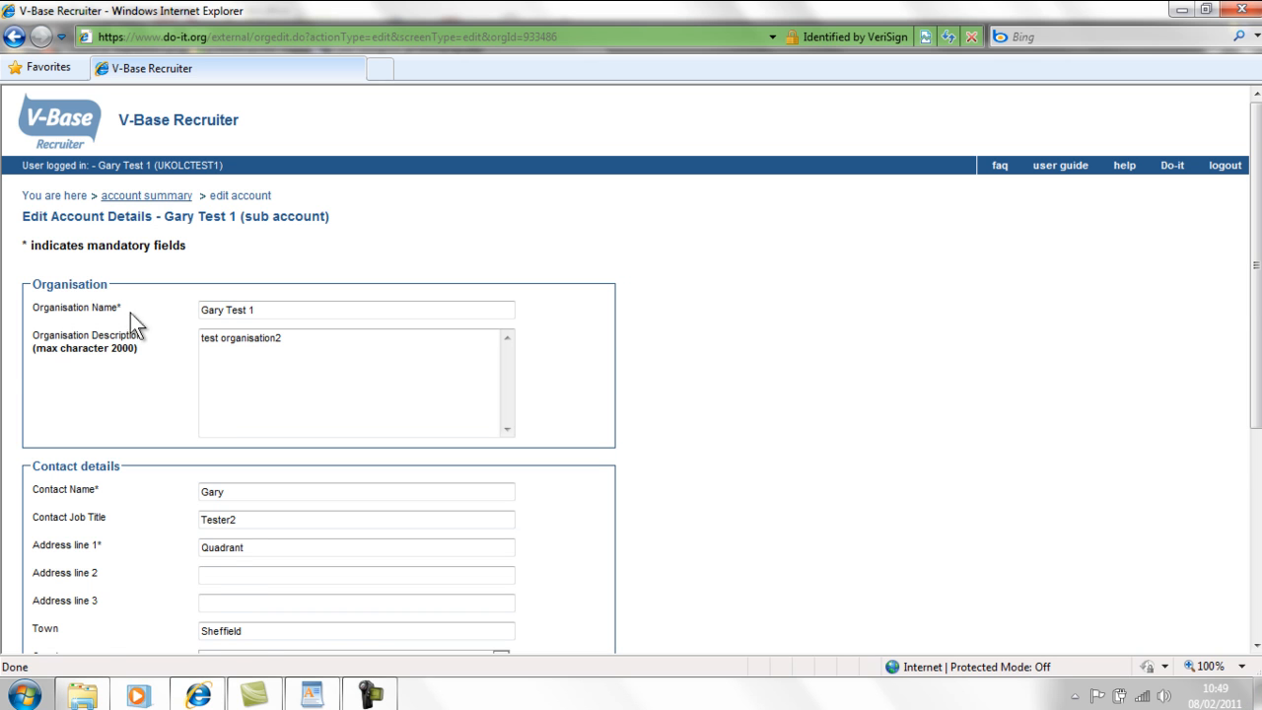
{"action": "scroll", "coordinate": [197, 296], "scroll_direction": "down", "scroll_amount": 1}
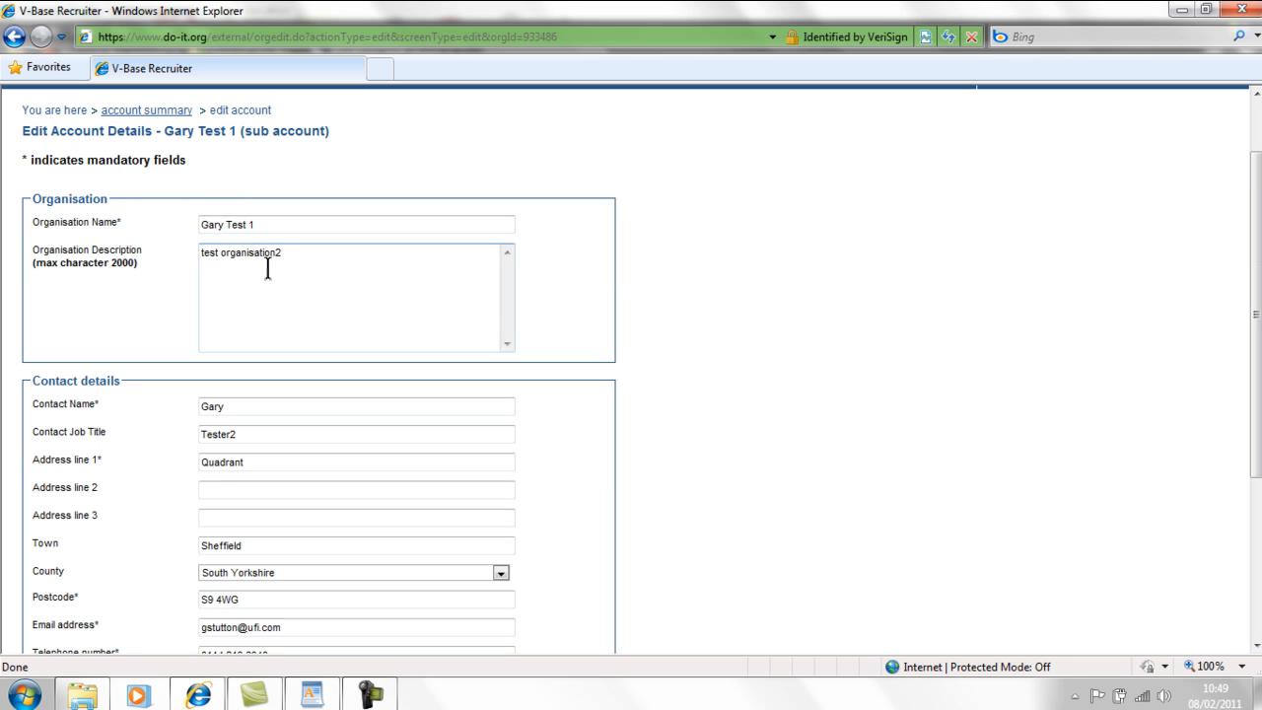
{"action": "scroll", "coordinate": [266, 268], "scroll_direction": "down", "scroll_amount": 3}
{"action": "scroll", "coordinate": [254, 410], "scroll_direction": "down", "scroll_amount": 1}
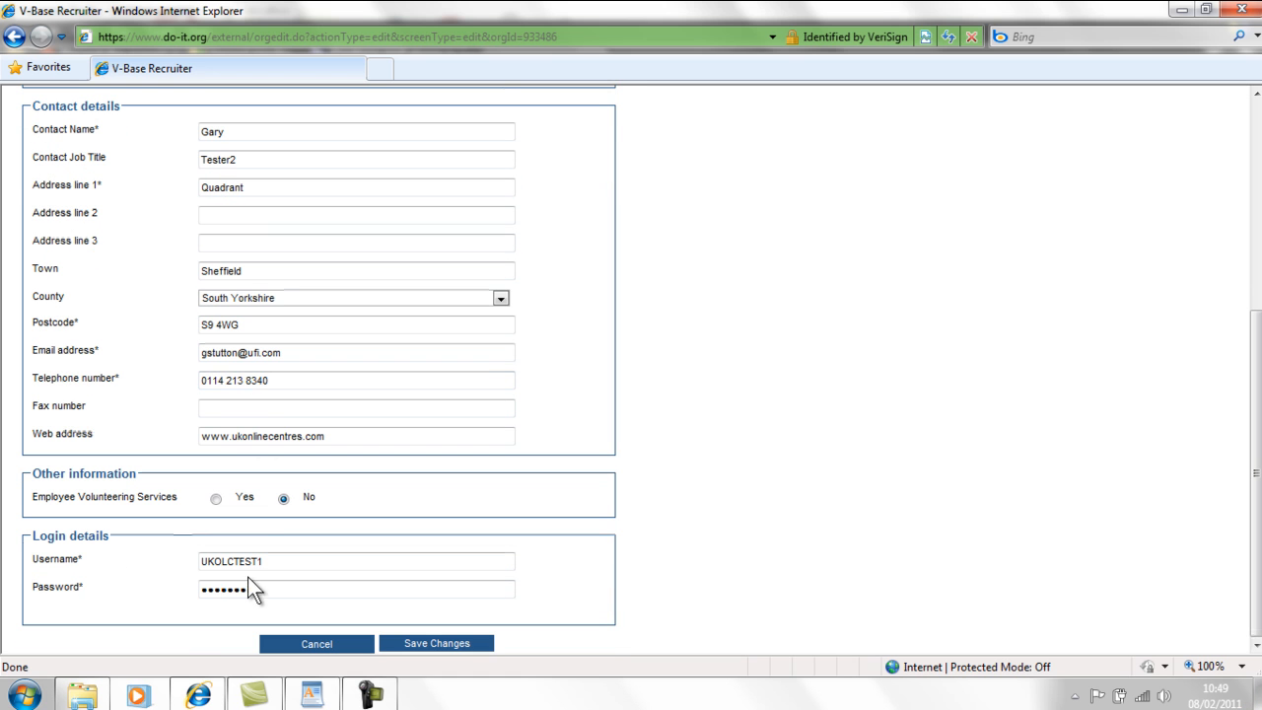
{"action": "scroll", "coordinate": [272, 545], "scroll_direction": "up", "scroll_amount": 4}
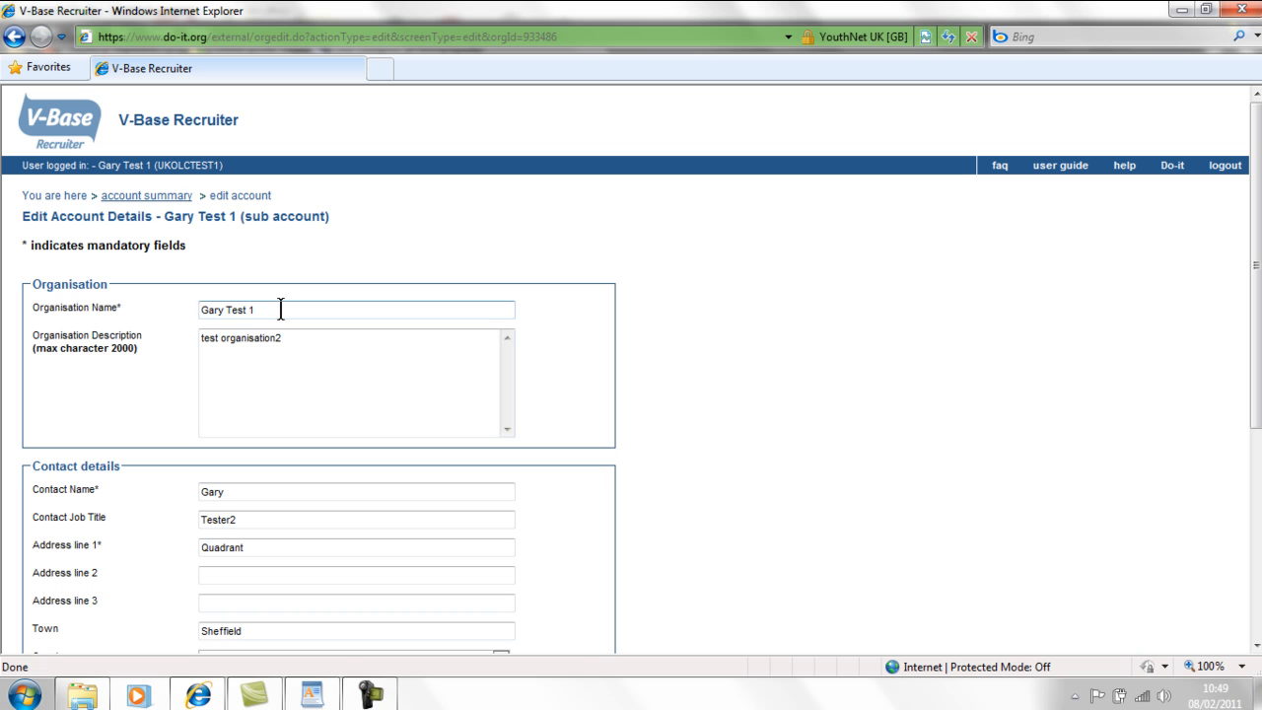
{"action": "left_click_drag", "start_coordinate": [282, 309], "coordinate": [188, 310]}
{"action": "type", "text": "Gary"}
{"action": "left_click", "coordinate": [188, 309]}
{"action": "type", "text": "Test "}
{"action": "type", "text": "2"}
- Replace the stored account password under login details with a new one
{"action": "scroll", "coordinate": [297, 275], "scroll_direction": "down", "scroll_amount": 3}
{"action": "scroll", "coordinate": [297, 275], "scroll_direction": "down", "scroll_amount": 1}
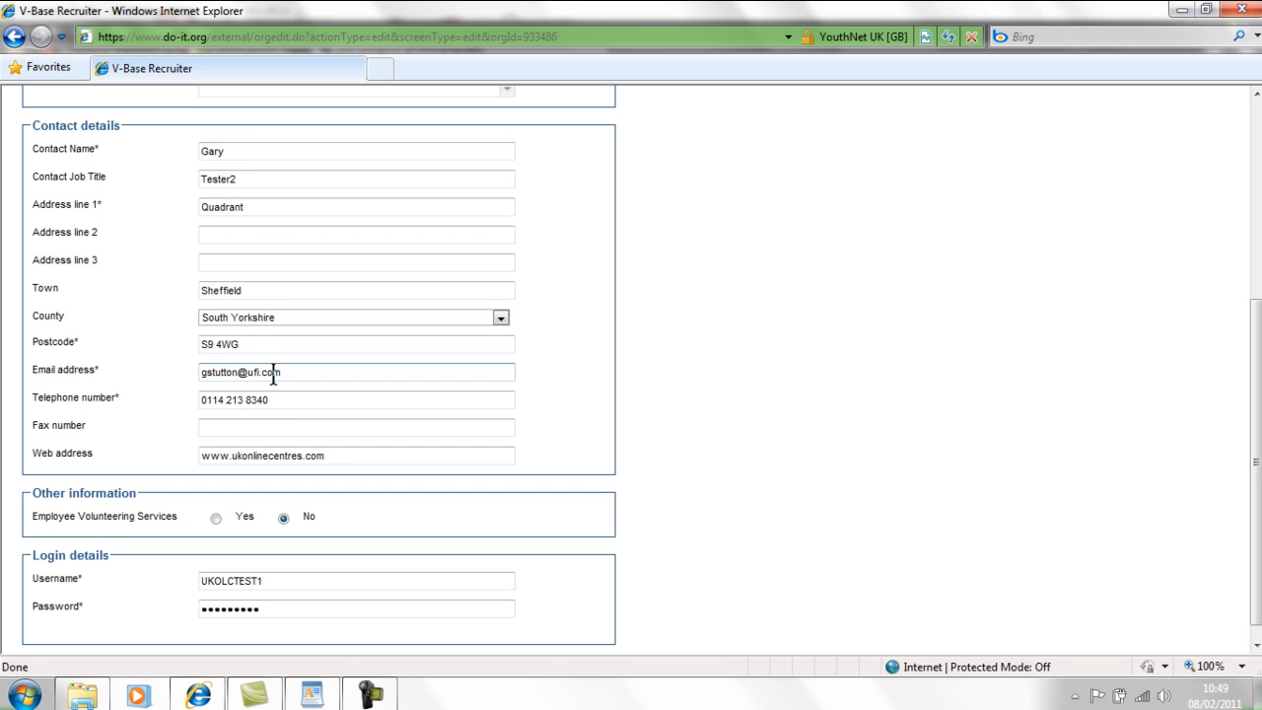
{"action": "scroll", "coordinate": [403, 276], "scroll_direction": "down", "scroll_amount": 1}
{"action": "left_click", "coordinate": [276, 590]}
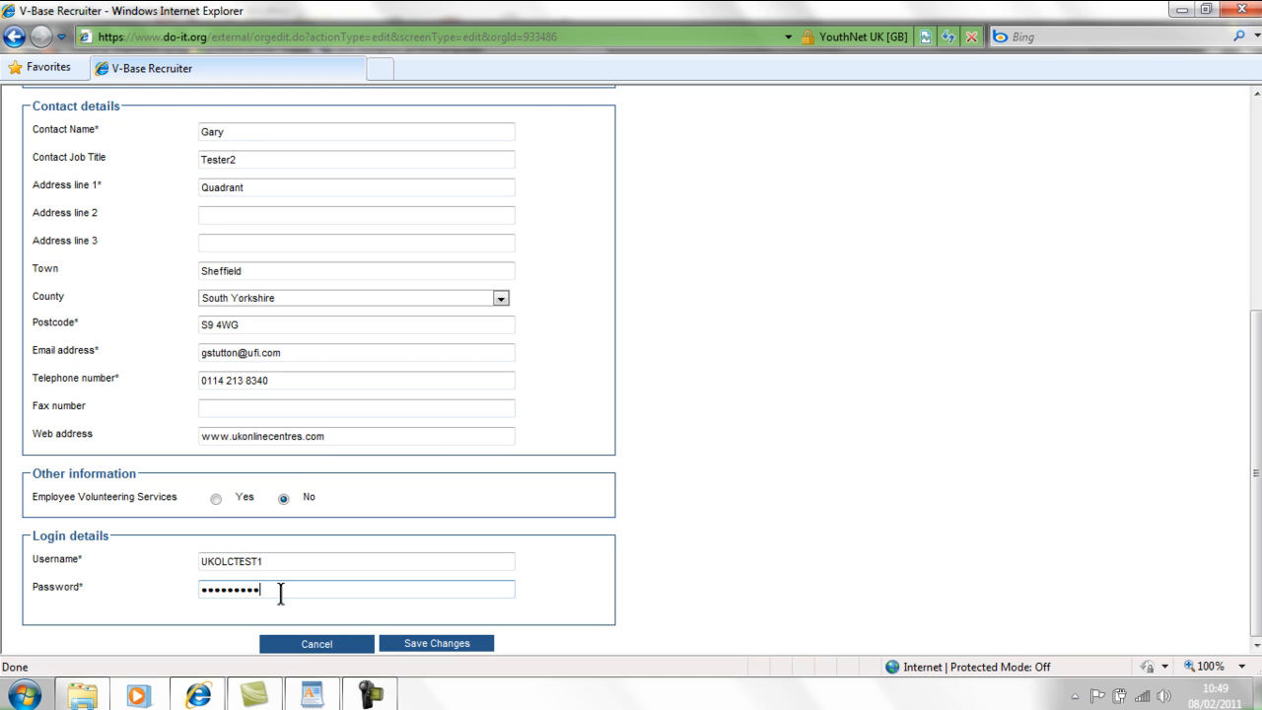
{"action": "left_click_drag", "start_coordinate": [280, 591], "coordinate": [137, 592]}
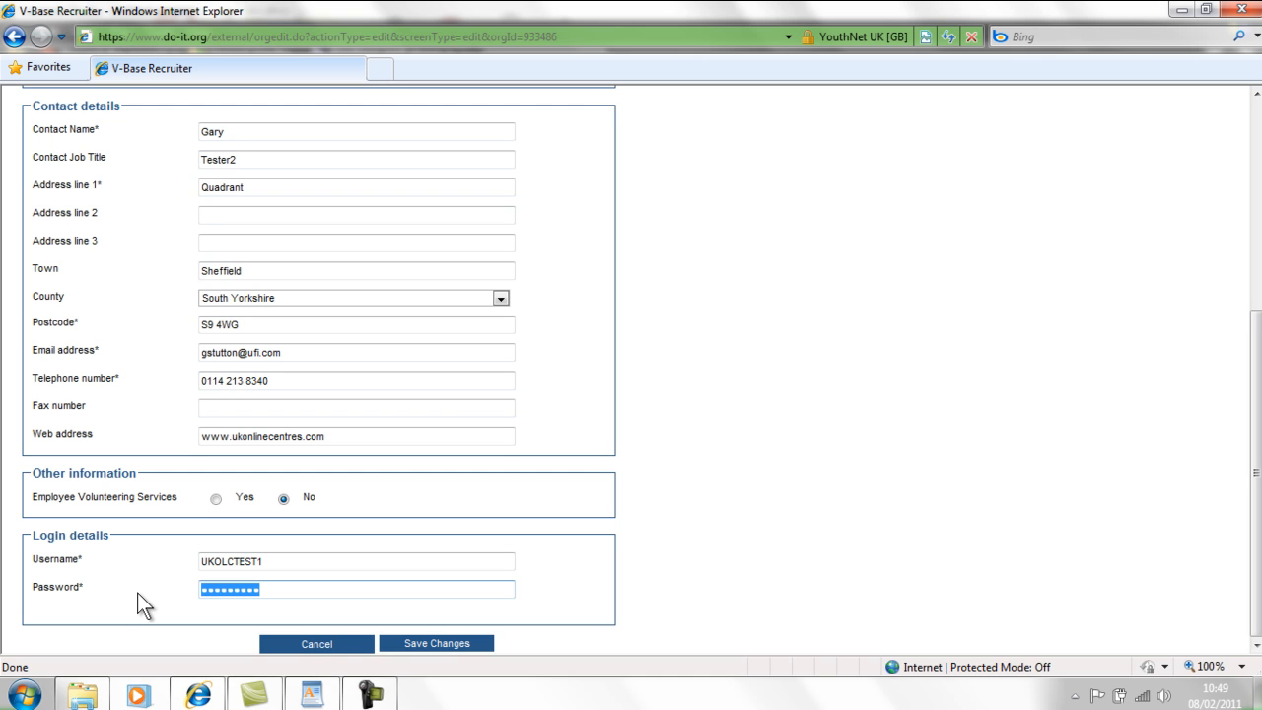
{"action": "key", "text": "BackSpace"}
{"action": "type", "text": "•••••••••"}
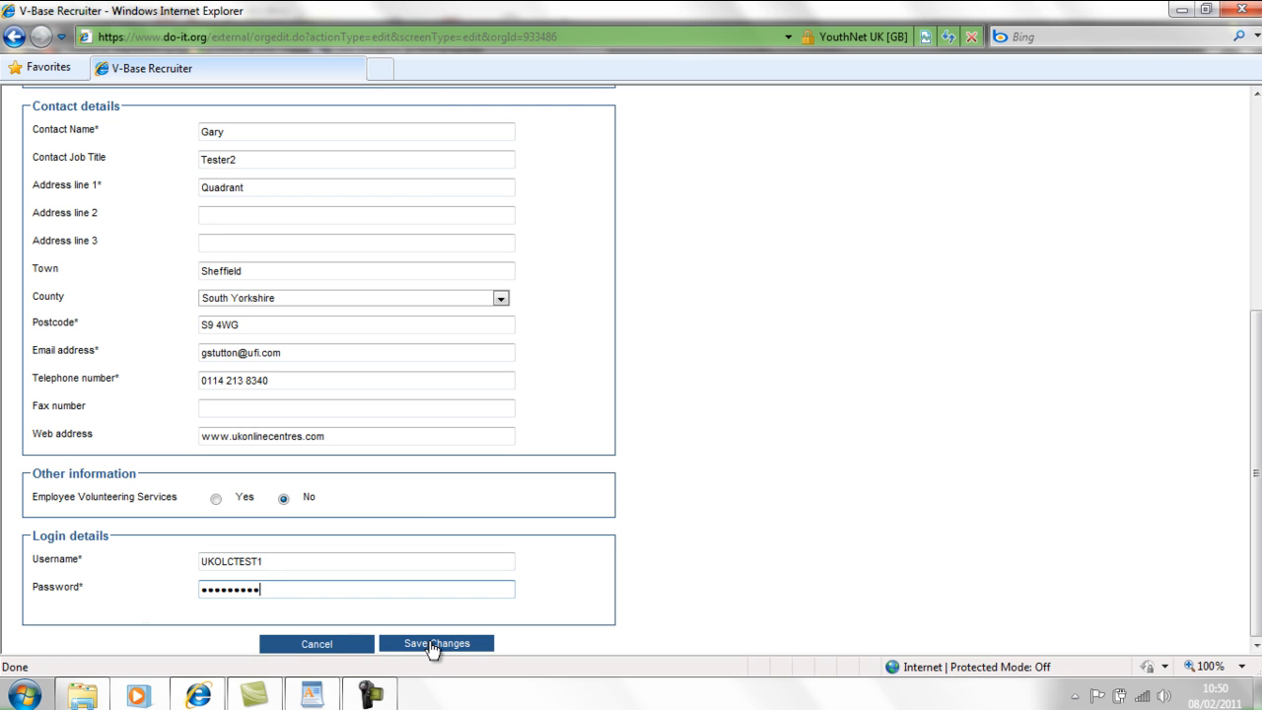
- Cancel the Edit Account Details form to return to Account Summary
{"action": "left_click", "coordinate": [319, 645]}
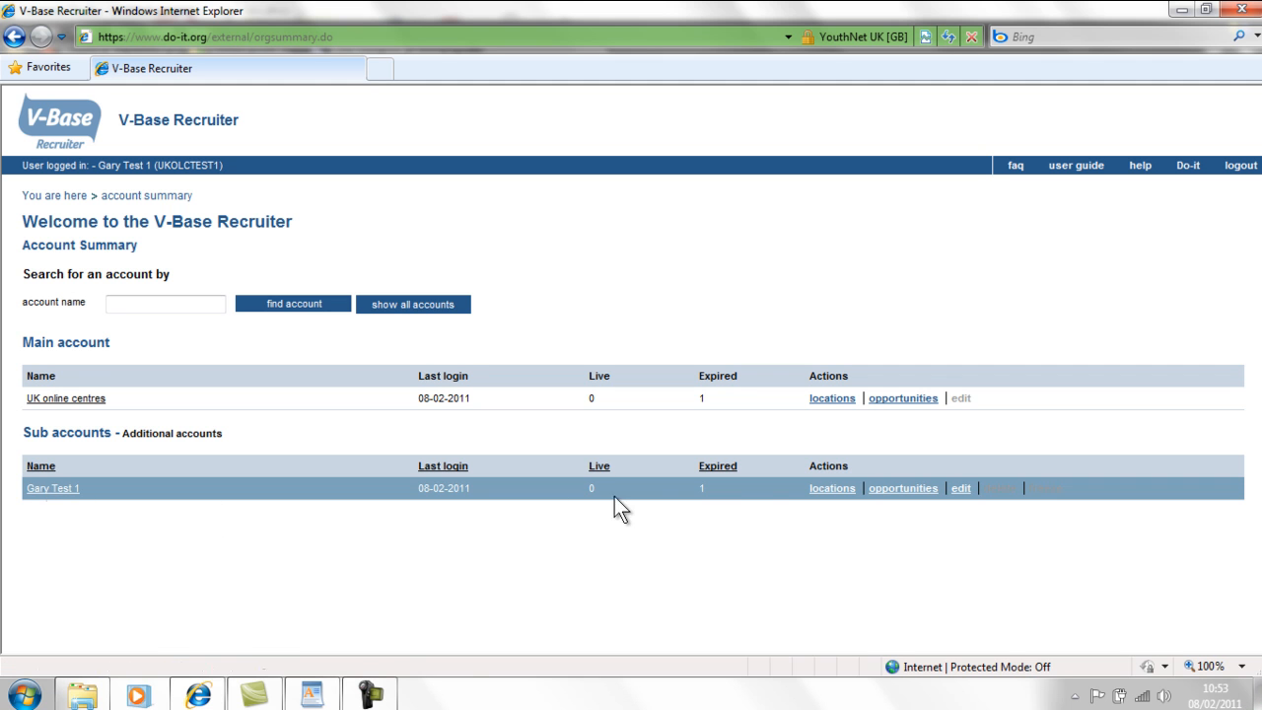
- Open the sub-account's opportunity summary listing its opportunities
{"action": "left_click", "coordinate": [900, 490]}
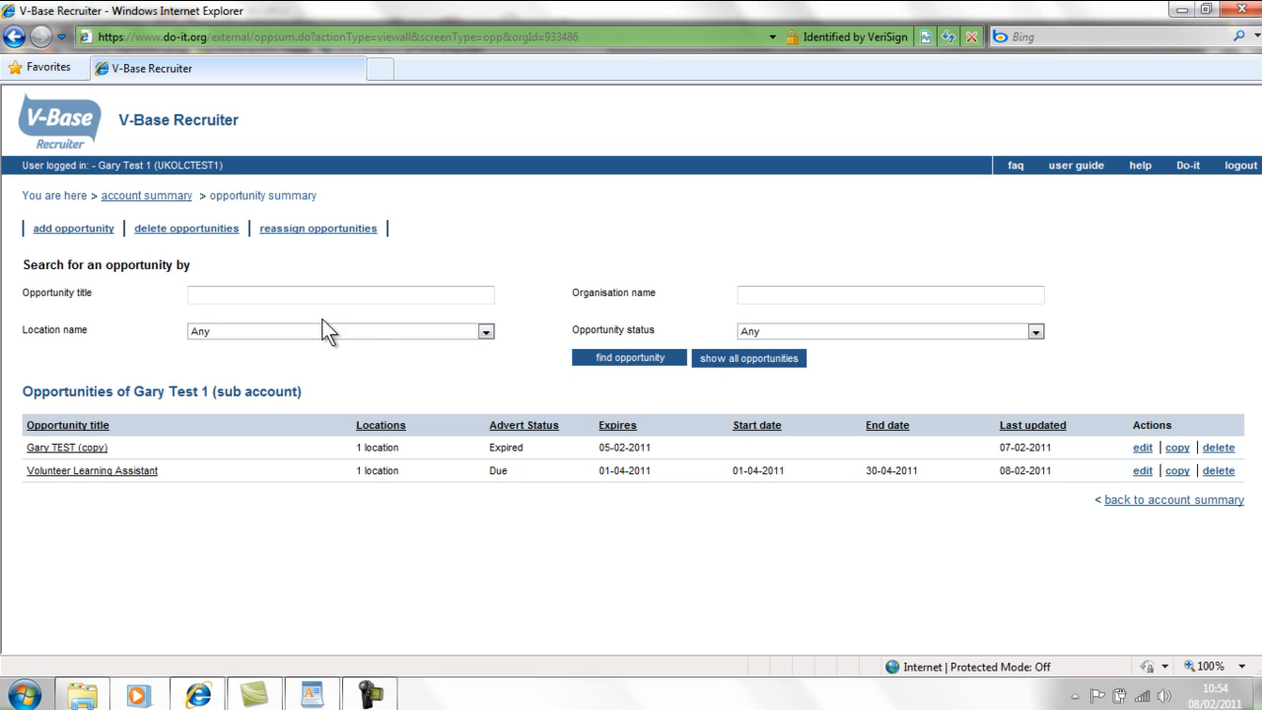
- Add a new opportunity titled 'Volunteer Learning Assistant'
{"action": "left_click", "coordinate": [65, 230]}
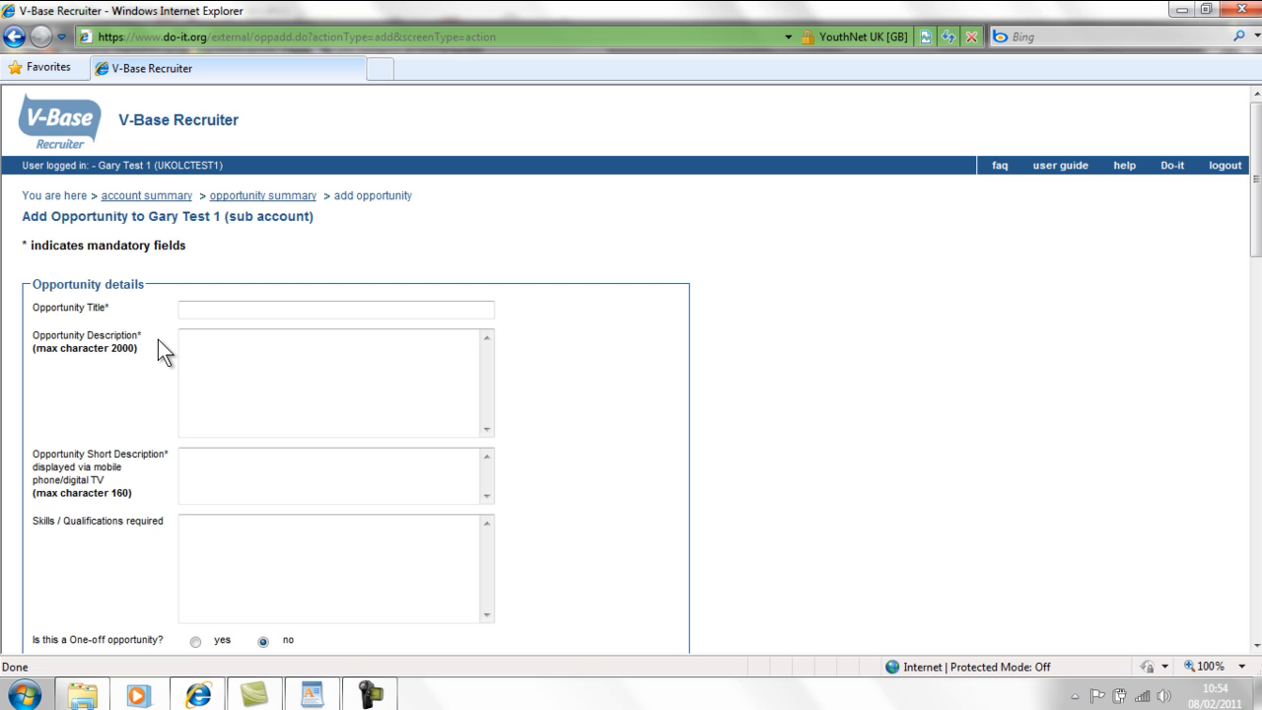
{"action": "left_click", "coordinate": [189, 352]}
{"action": "left_click", "coordinate": [287, 308]}
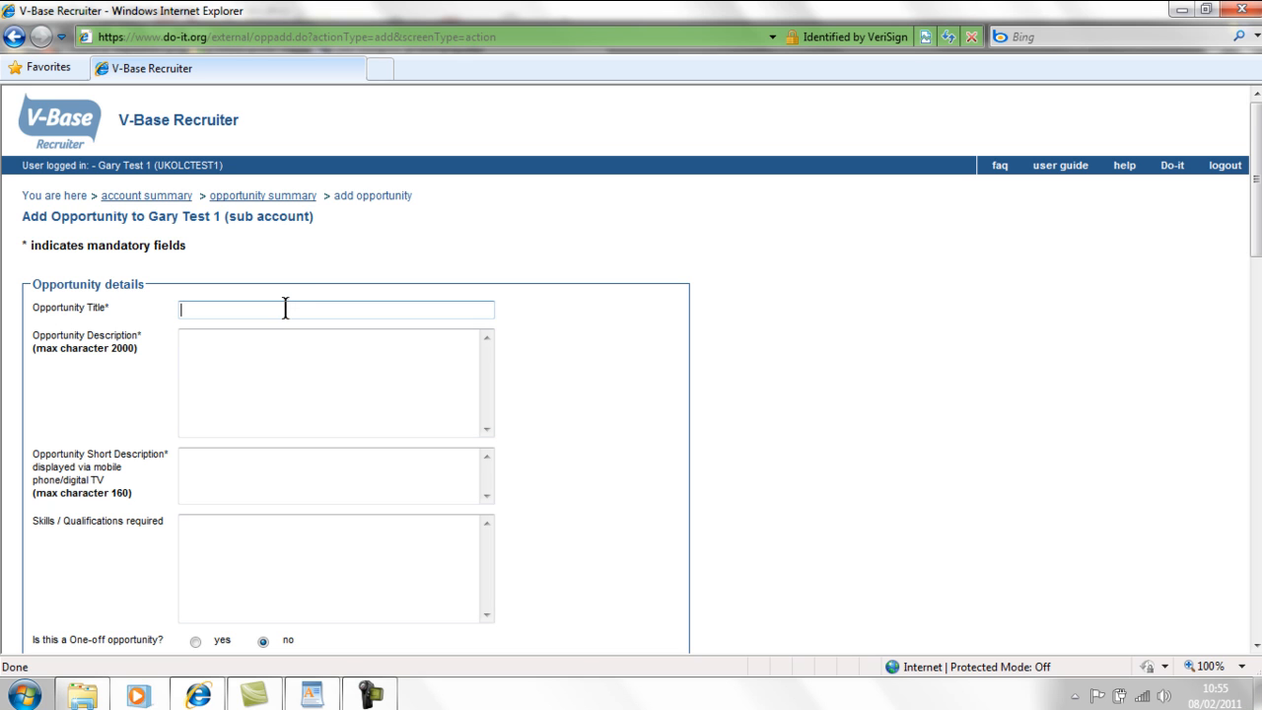
{"action": "type", "text": "Volunteer Learning Assistant"}
{"action": "key", "text": "Tab"}
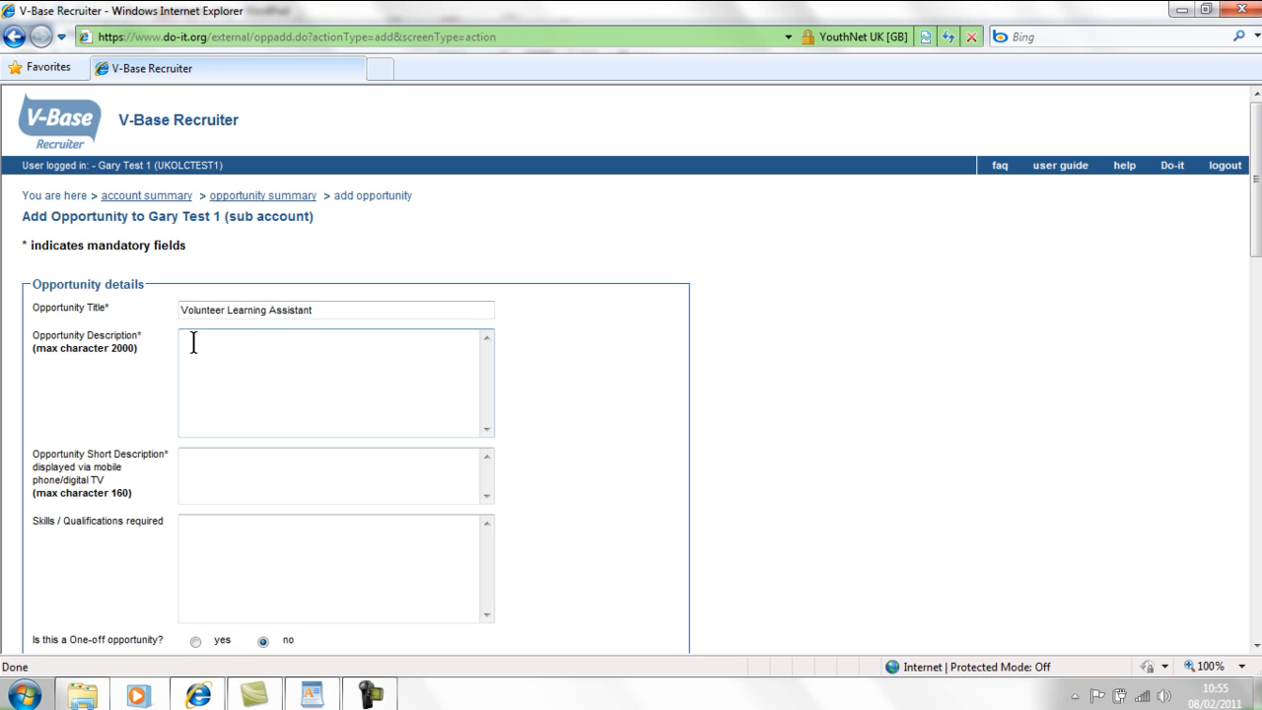
- Paste the bulleted opportunity description and add a blank line before 'Duties:'
{"action": "key", "text": "ctrl+v"}
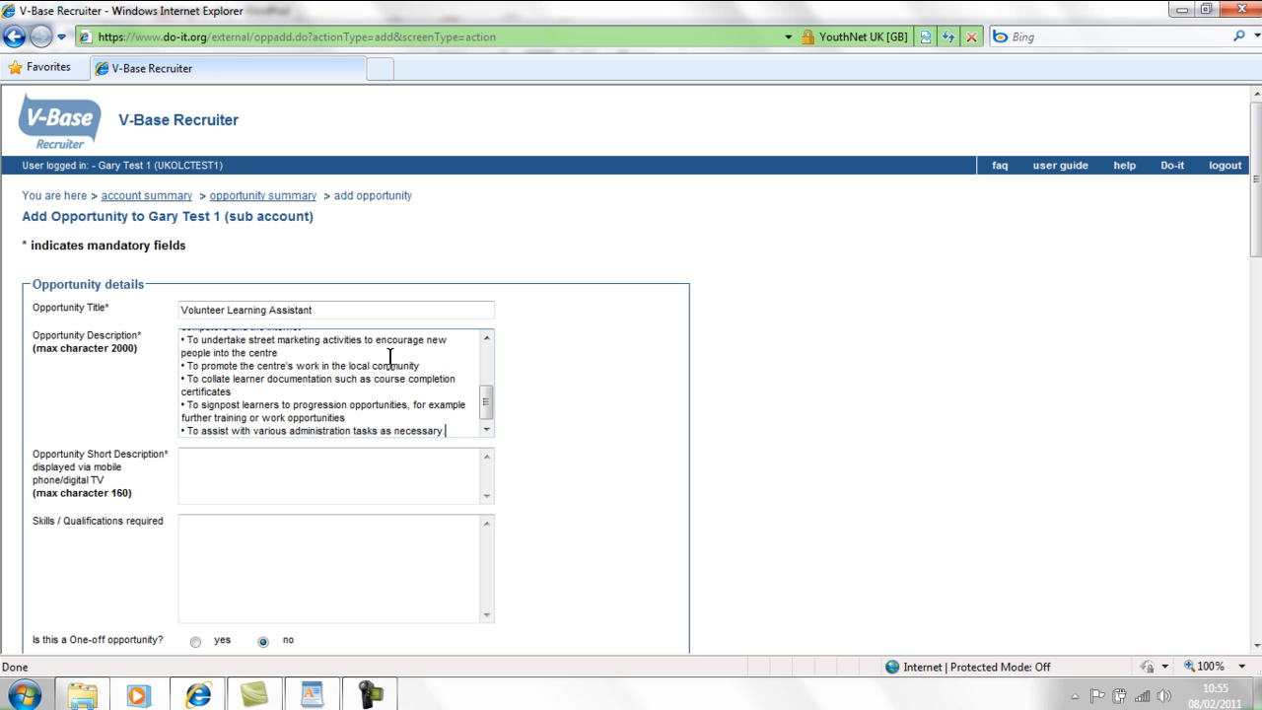
{"action": "left_click_drag", "start_coordinate": [487, 411], "coordinate": [487, 364]}
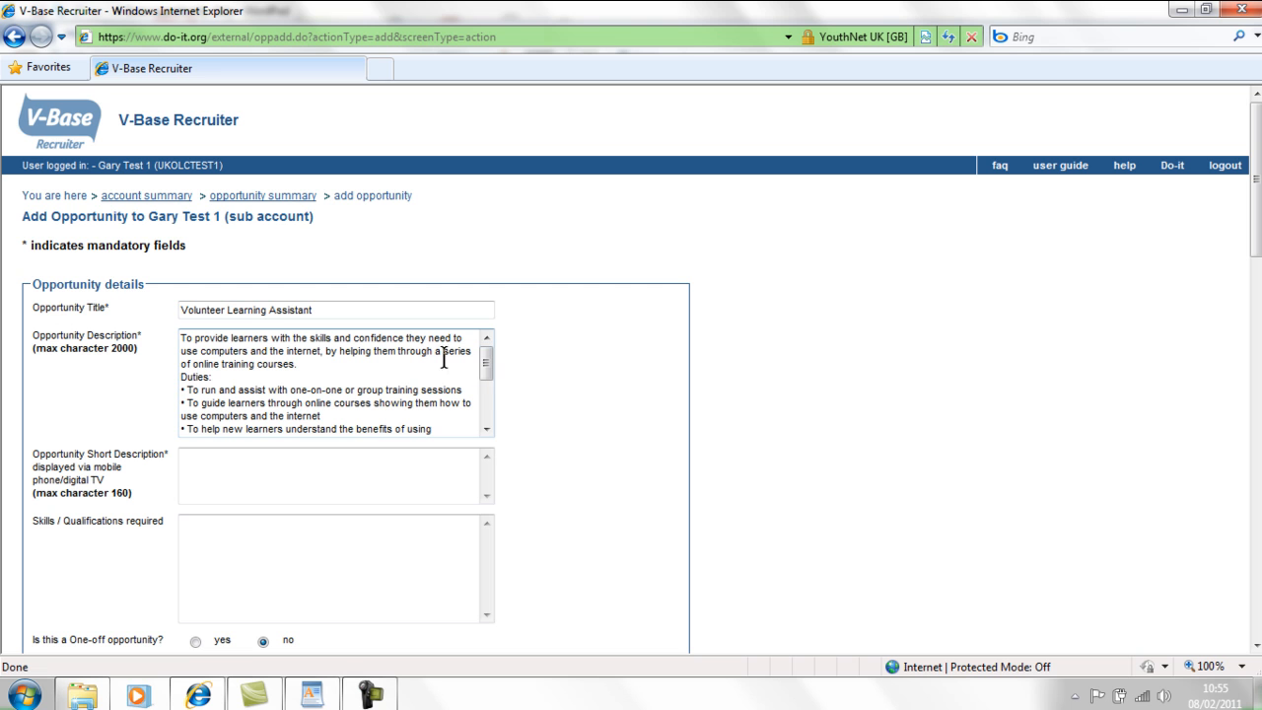
{"action": "left_click", "coordinate": [335, 364]}
{"action": "key", "text": "Return"}
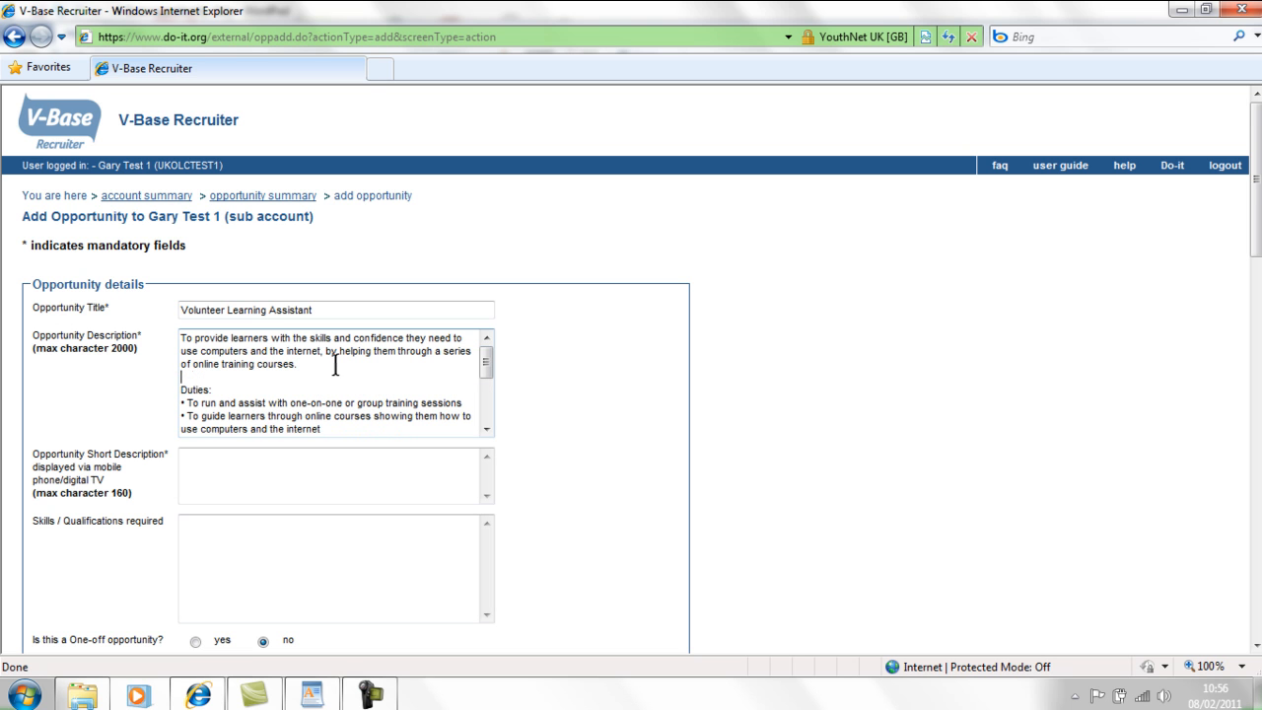
{"action": "left_click_drag", "start_coordinate": [484, 363], "coordinate": [484, 409]}
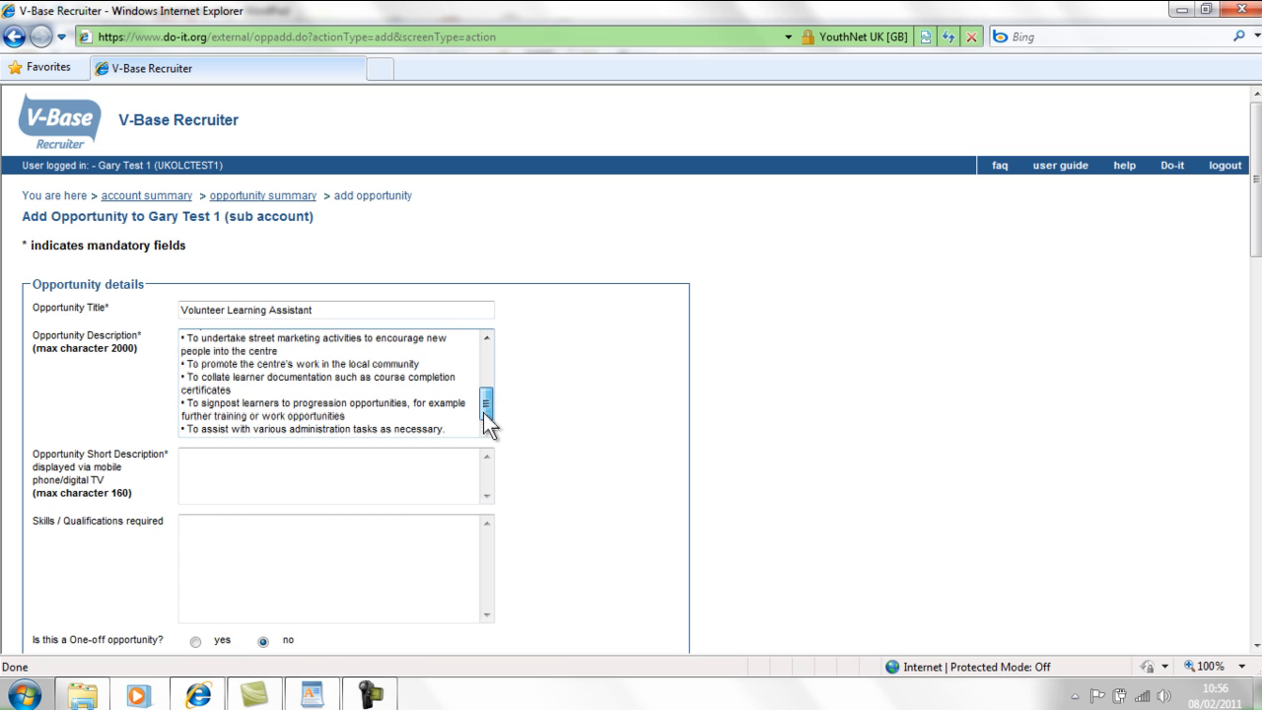
- Copy the description's opening paragraph into the Short Description field
{"action": "left_click", "coordinate": [293, 472]}
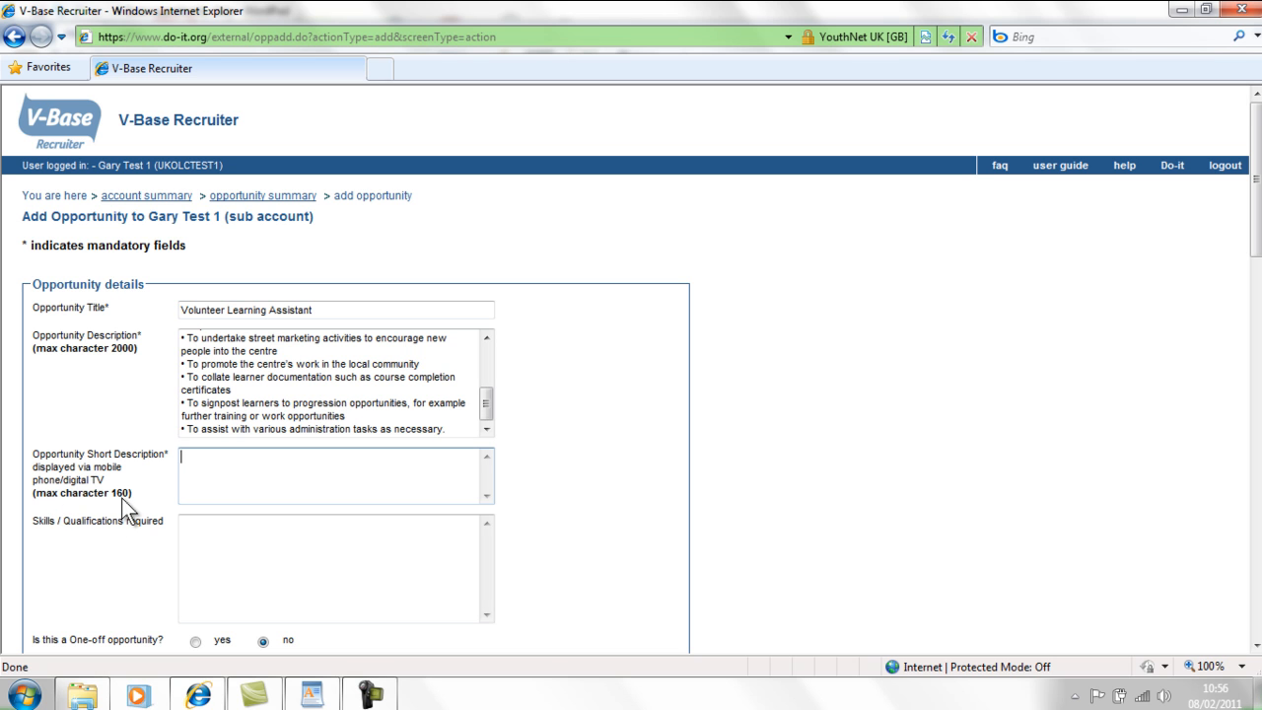
{"action": "left_click_drag", "start_coordinate": [486, 410], "coordinate": [493, 354]}
{"action": "left_click_drag", "start_coordinate": [307, 363], "coordinate": [154, 335]}
{"action": "key", "text": "ctrl+c"}
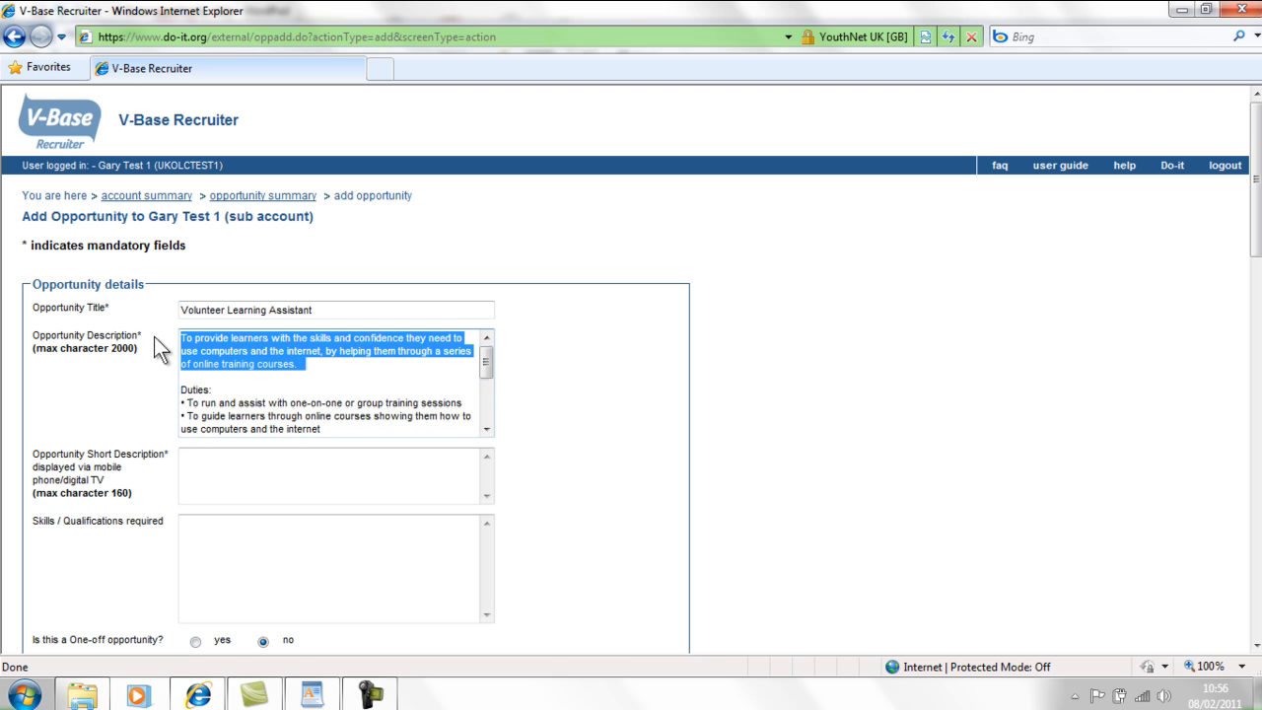
{"action": "left_click", "coordinate": [210, 460]}
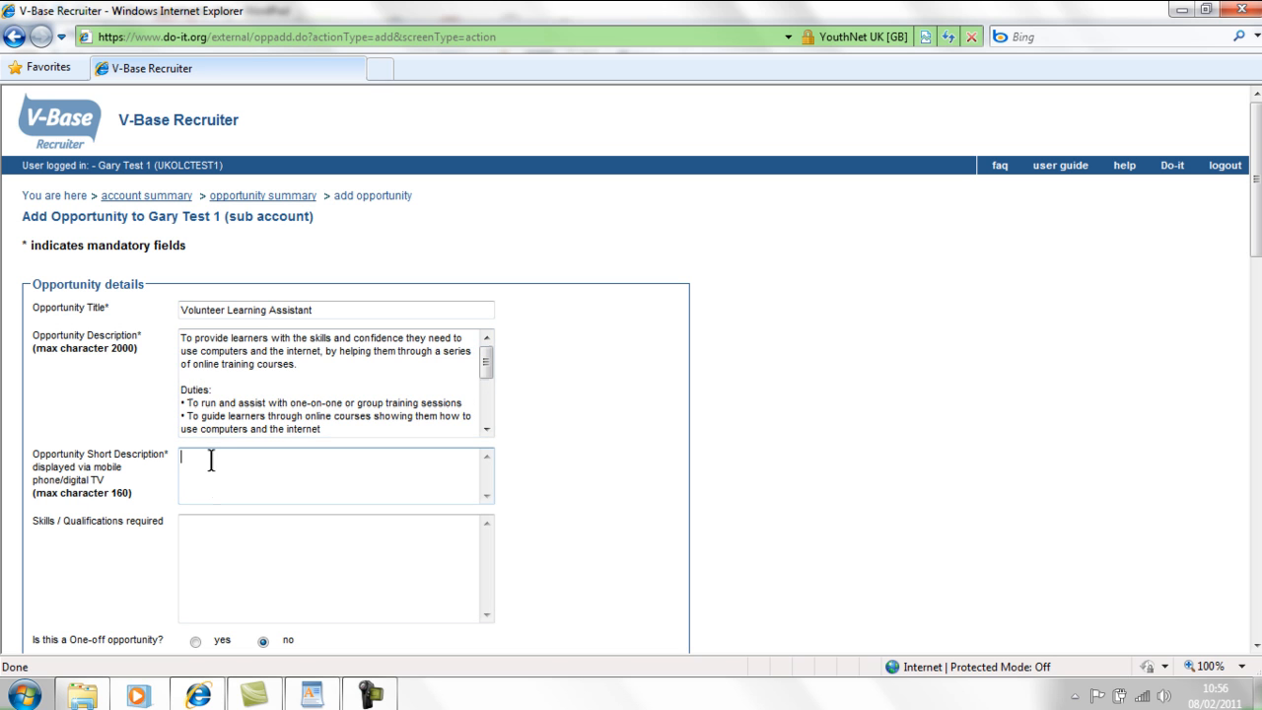
{"action": "key", "text": "ctrl+v"}
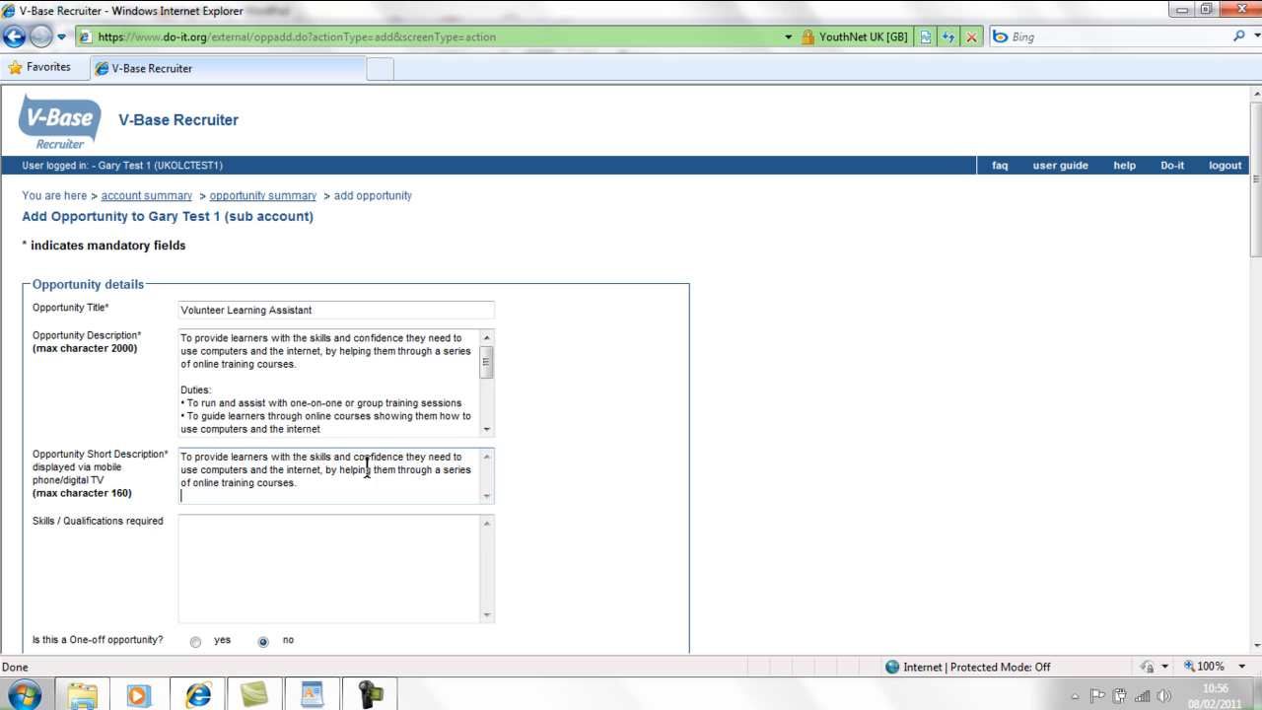
{"action": "left_click", "coordinate": [420, 542]}
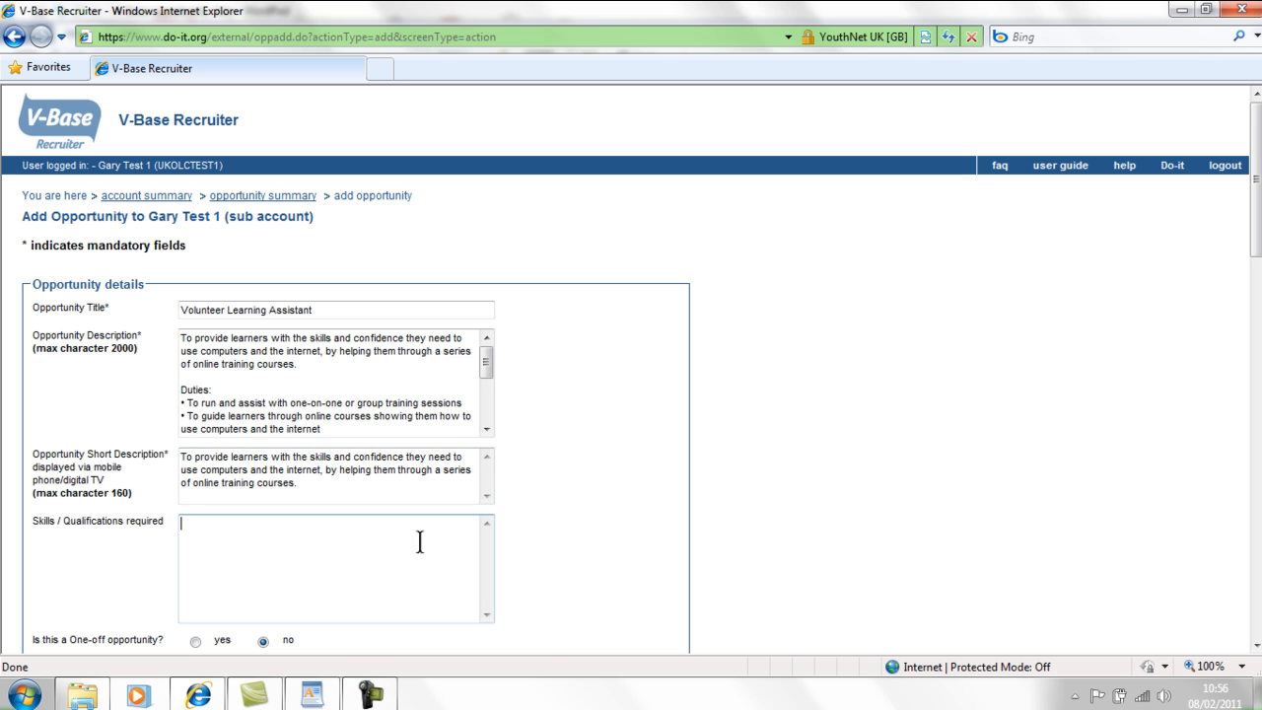
- Paste the five-item skills list, from computer confidence to communication skills, into Skills / Qualifications
{"action": "left_click_drag", "start_coordinate": [1258, 222], "coordinate": [1250, 304]}
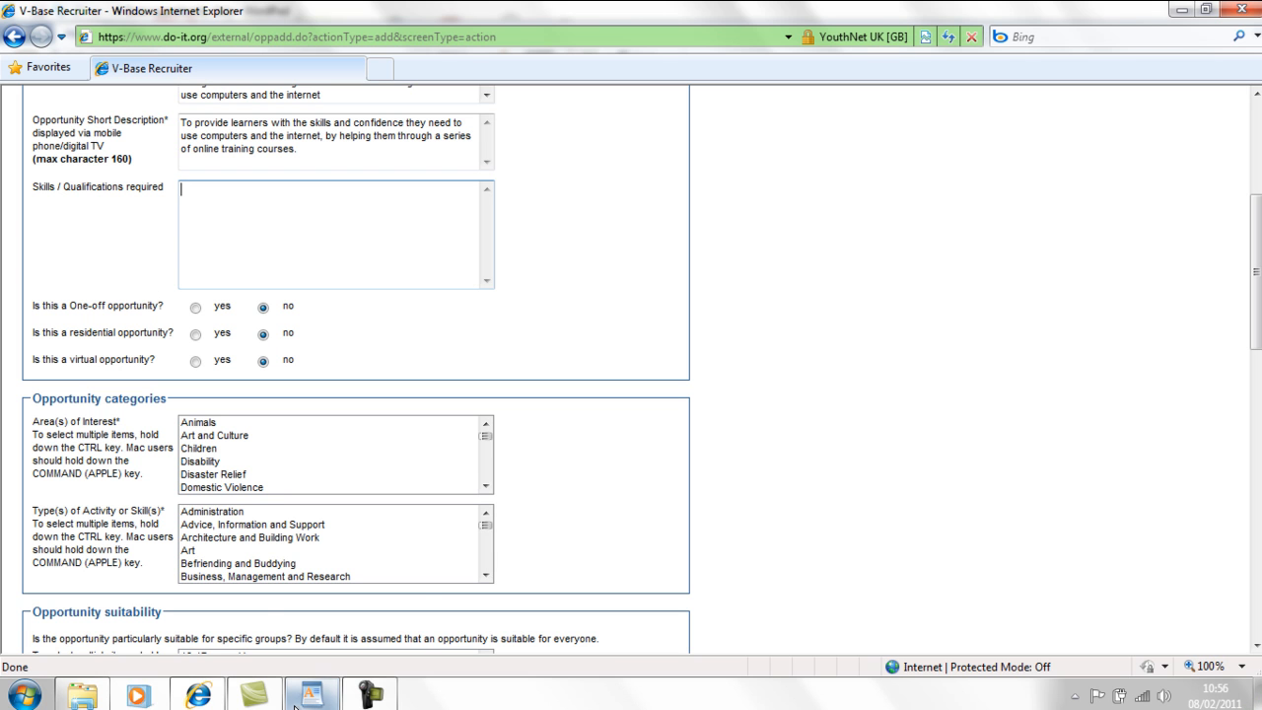
{"action": "mouse_move", "coordinate": [297, 704]}
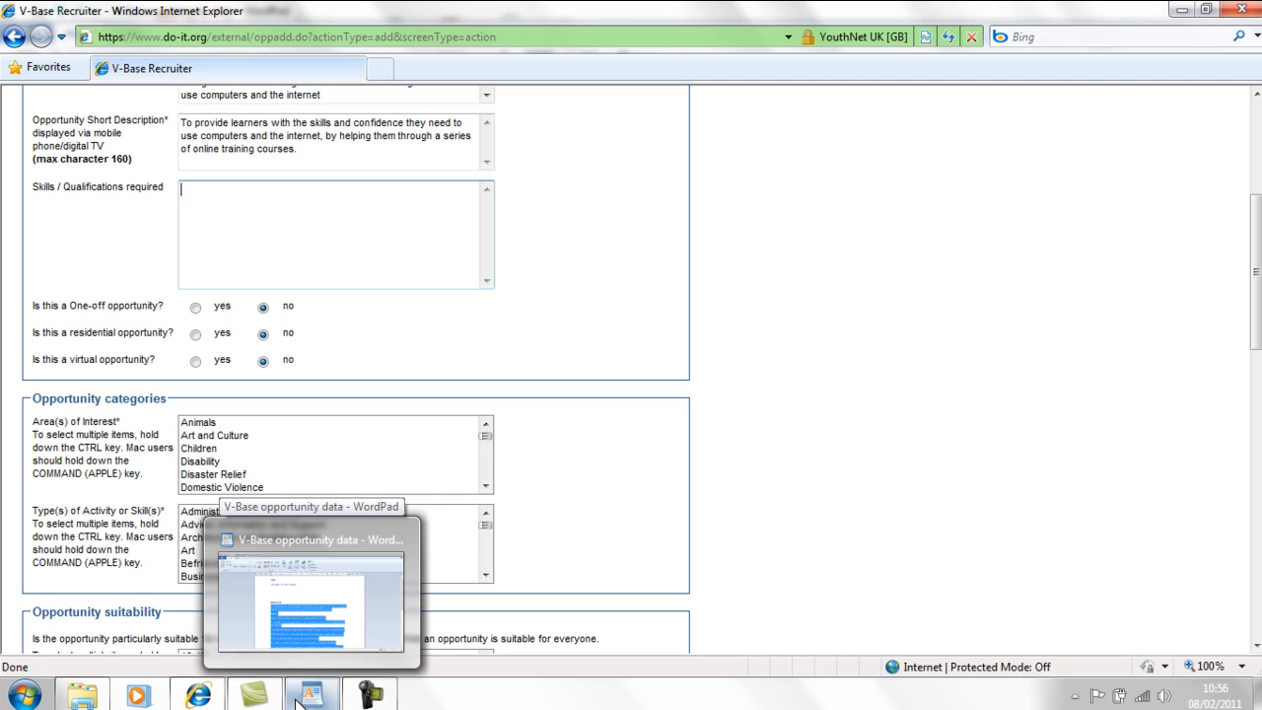
{"action": "type", "text": "· Confident using computers and the internet · Able to recognise the benefits of being online · A patient manner · Confident in overcoming barriers learners may have with regards to using computers and the internet · Good communication skills and the ability to empathise with diverse groups."}
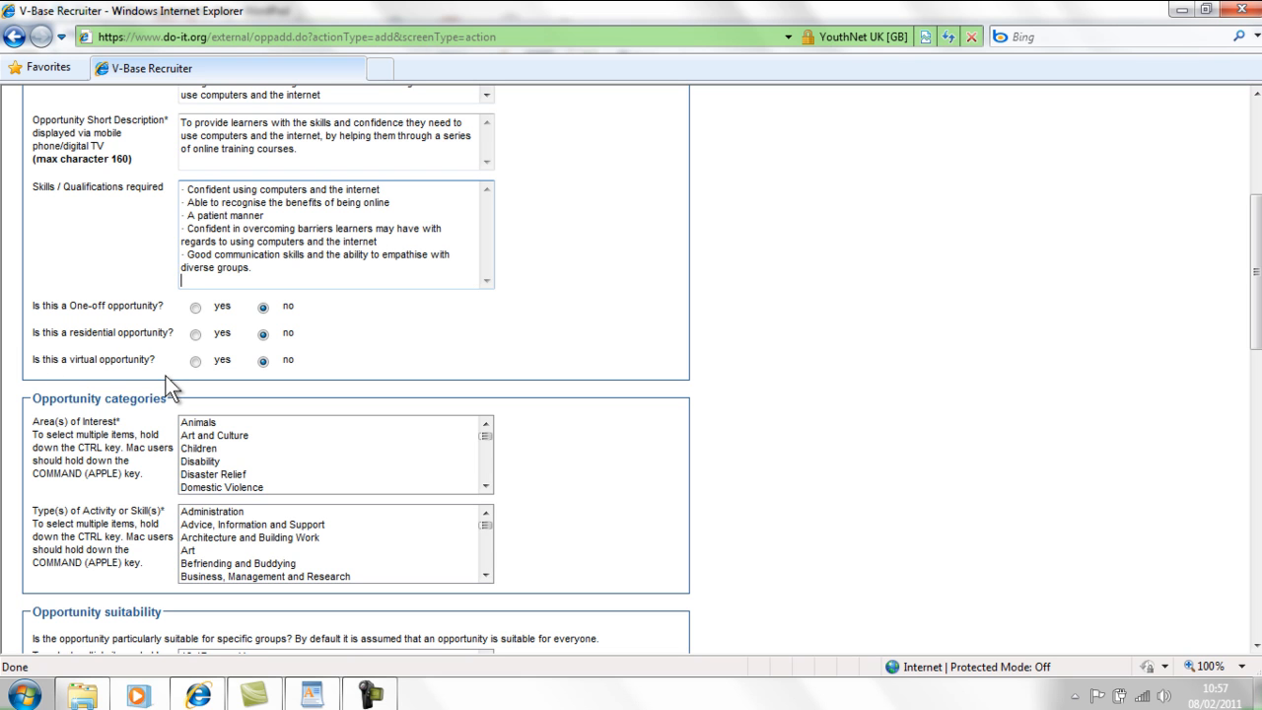
- Choose Mentoring as the opportunity's area of interest
{"action": "scroll", "coordinate": [33, 178], "scroll_direction": "down", "scroll_amount": 5}
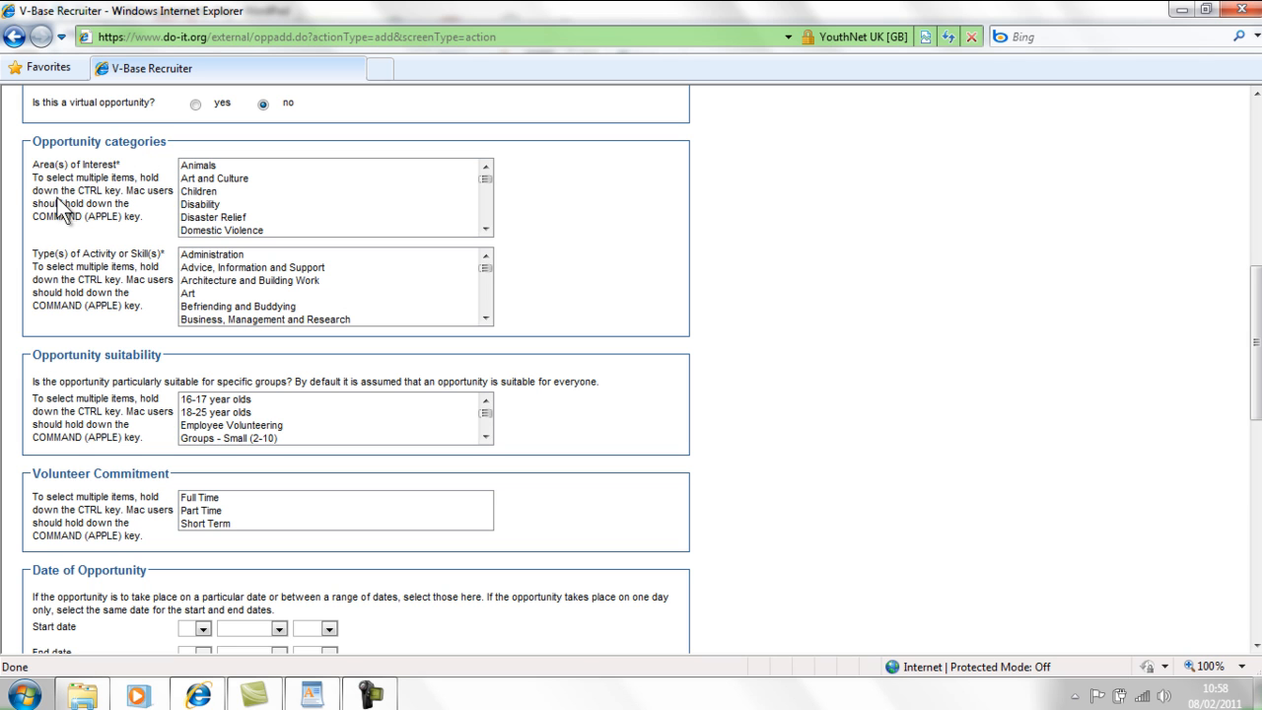
{"action": "left_click", "coordinate": [486, 231]}
{"action": "left_click", "coordinate": [485, 230]}
{"action": "left_click", "coordinate": [486, 230]}
{"action": "left_click", "coordinate": [488, 231]}
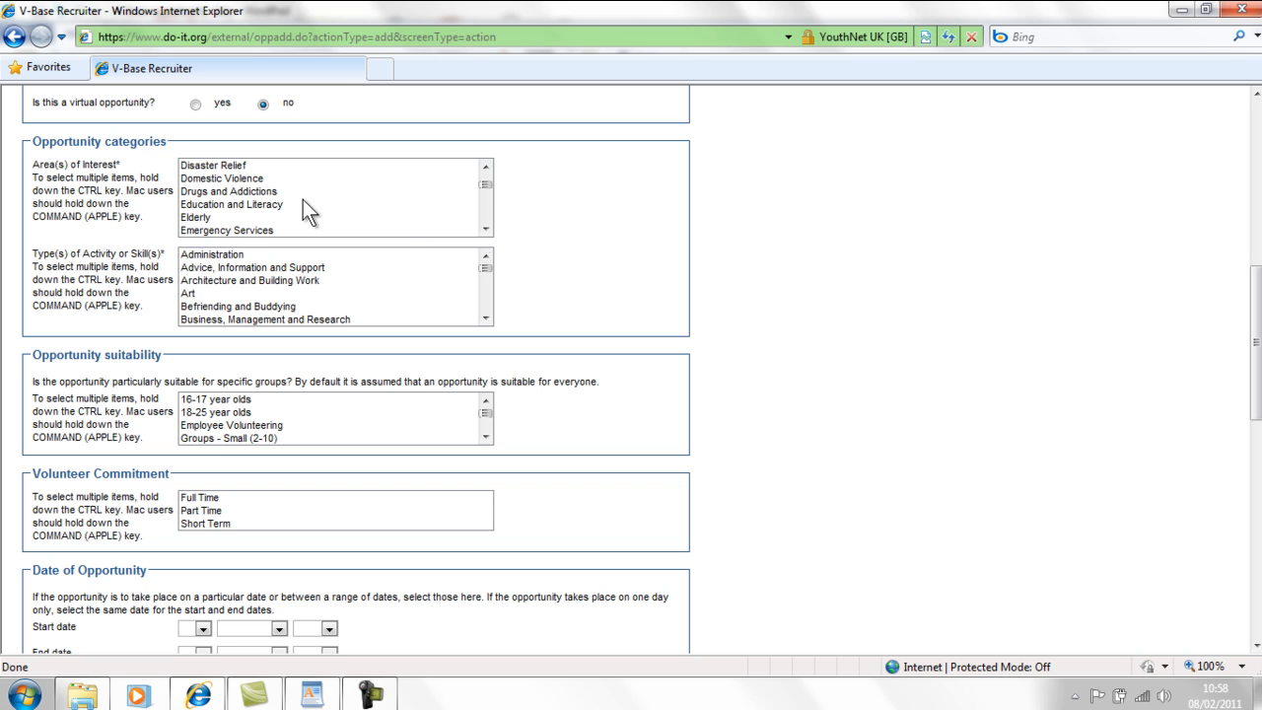
{"action": "left_click", "coordinate": [245, 206]}
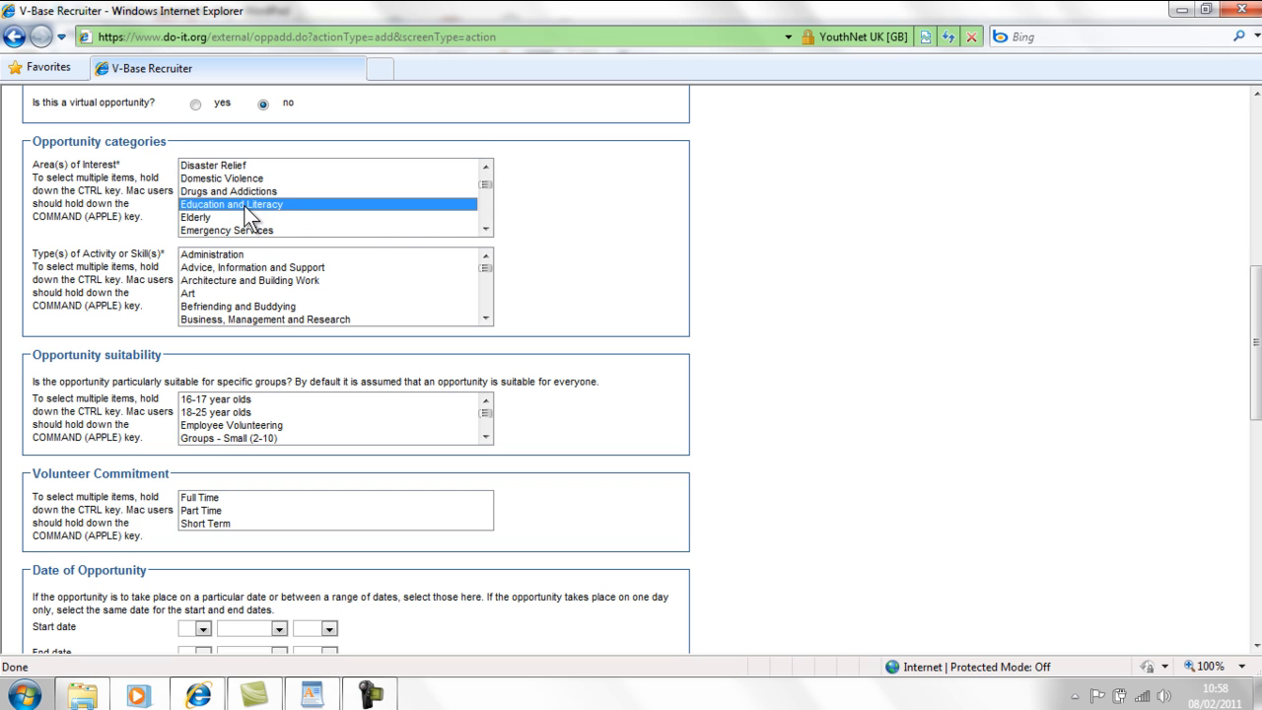
{"action": "left_click", "coordinate": [486, 230]}
{"action": "left_click", "coordinate": [486, 230]}
{"action": "left_click", "coordinate": [486, 229]}
{"action": "left_click", "coordinate": [486, 230]}
{"action": "left_click", "coordinate": [486, 229]}
{"action": "left_click", "coordinate": [485, 230]}
{"action": "left_click", "coordinate": [486, 229]}
{"action": "left_click", "coordinate": [486, 230]}
{"action": "left_click", "coordinate": [486, 229]}
{"action": "left_click", "coordinate": [486, 230]}
{"action": "left_click", "coordinate": [486, 230]}
{"action": "left_click", "coordinate": [486, 229]}
{"action": "left_click", "coordinate": [486, 229]}
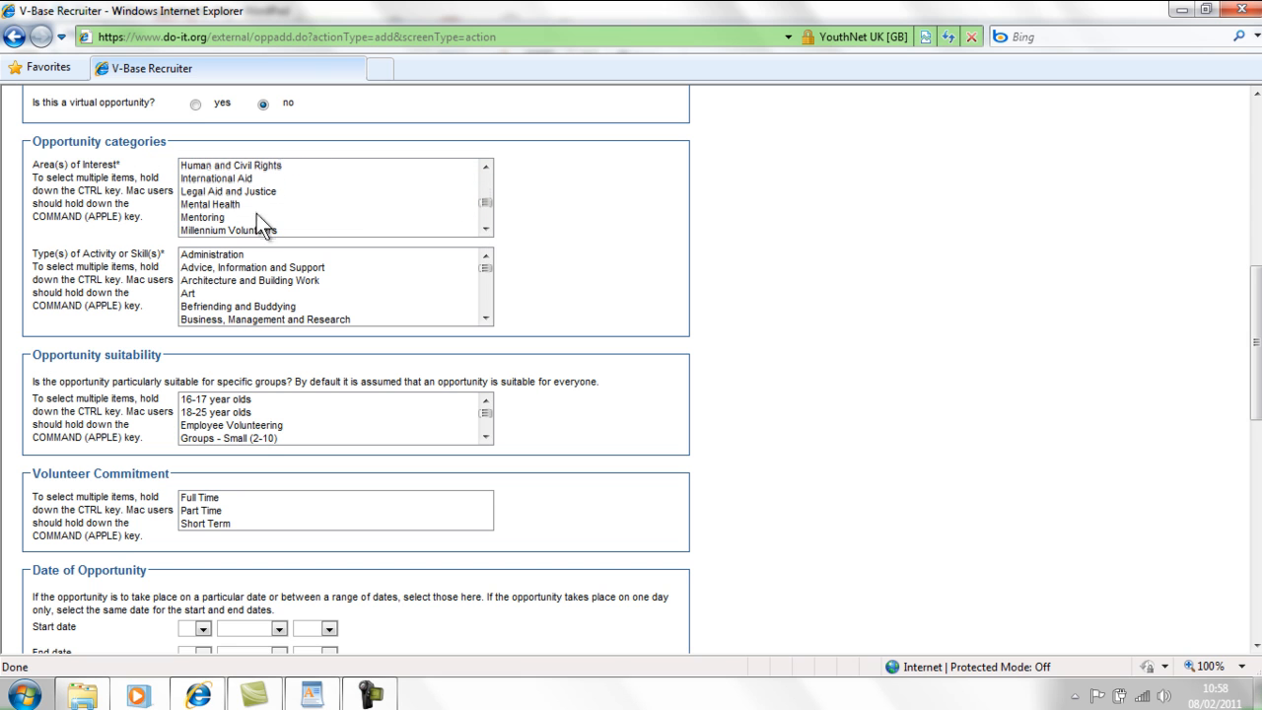
{"action": "scroll", "coordinate": [257, 211], "scroll_direction": "down", "scroll_amount": 1}
{"action": "left_click", "coordinate": [218, 190]}
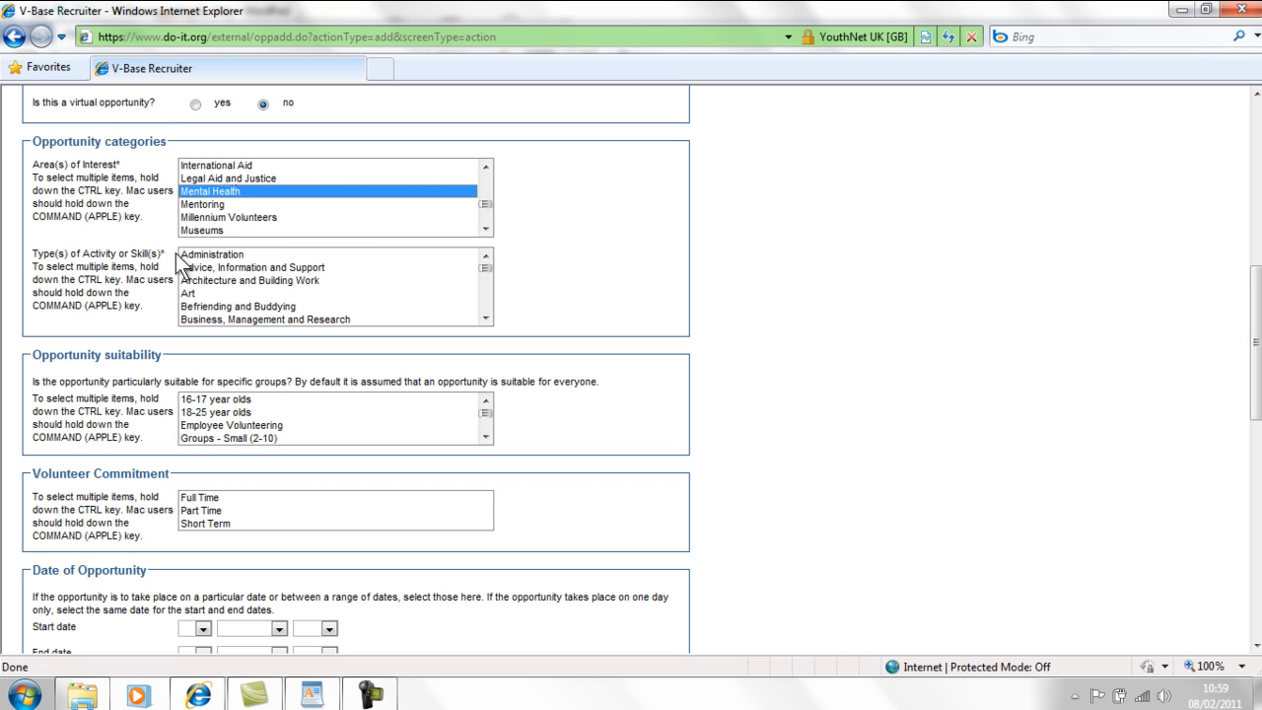
{"action": "left_click", "coordinate": [202, 191], "text": "ctrl"}
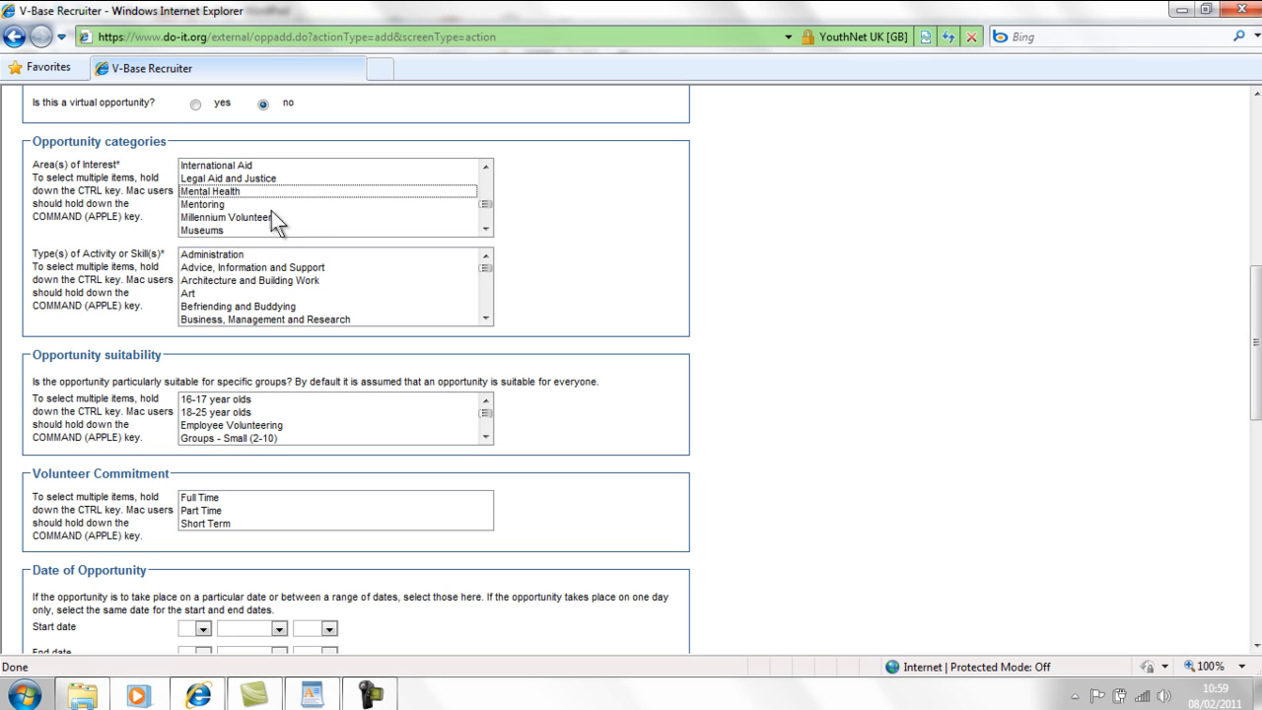
{"action": "left_click", "coordinate": [213, 204]}
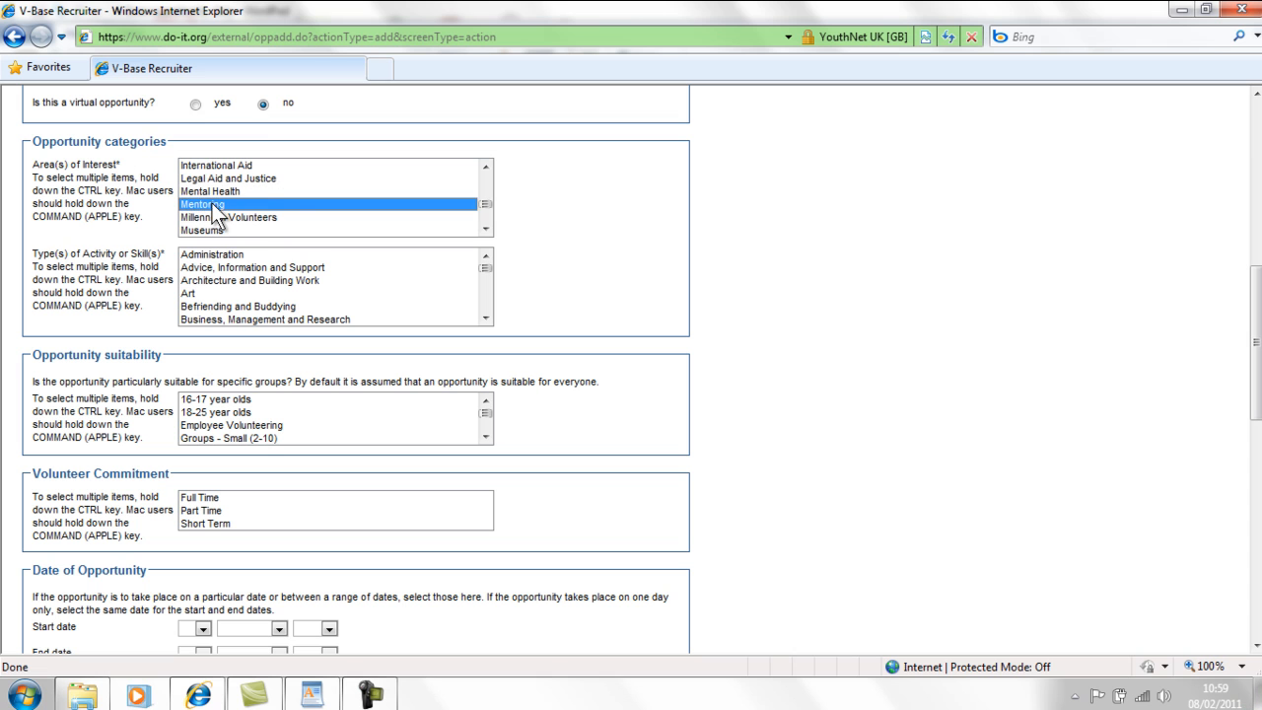
{"action": "left_click", "coordinate": [212, 203]}
- Choose Computers, Technology and Website Design as the type of activity
{"action": "left_click", "coordinate": [485, 319]}
{"action": "left_click", "coordinate": [485, 319]}
{"action": "left_click", "coordinate": [485, 318]}
{"action": "left_click", "coordinate": [485, 319]}
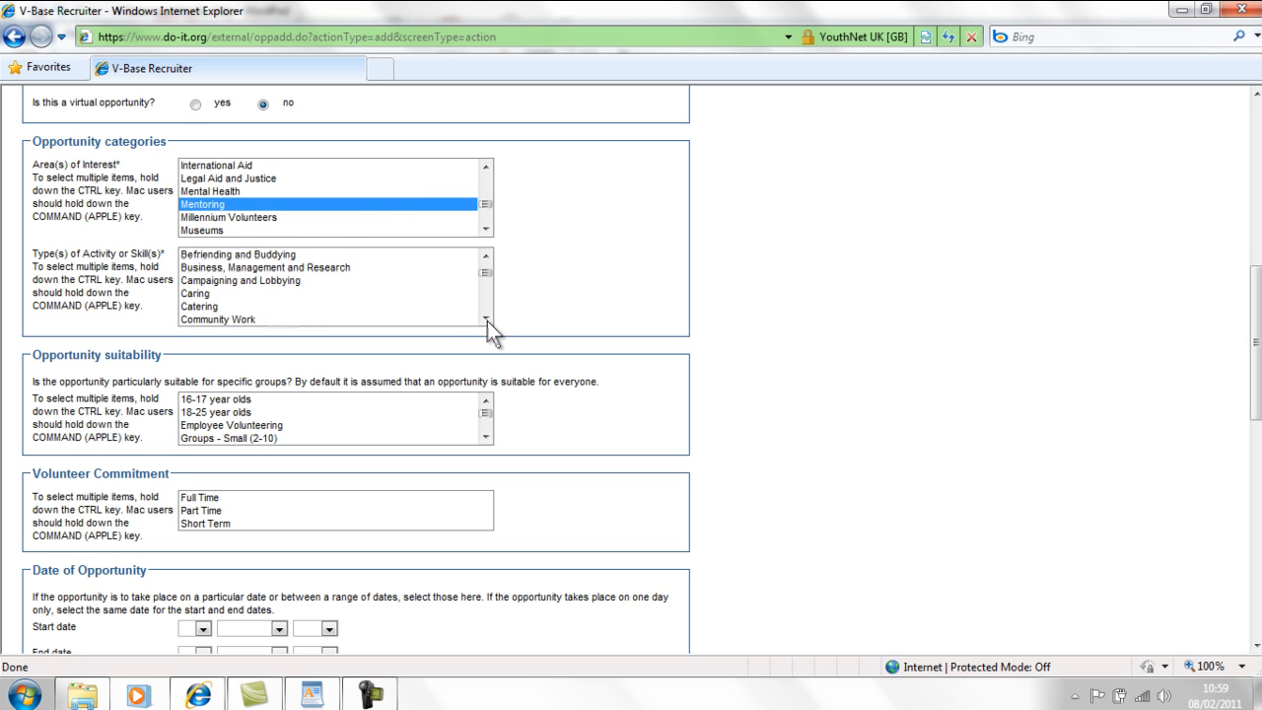
{"action": "left_click", "coordinate": [485, 318]}
{"action": "left_click", "coordinate": [485, 318]}
{"action": "left_click", "coordinate": [350, 305]}
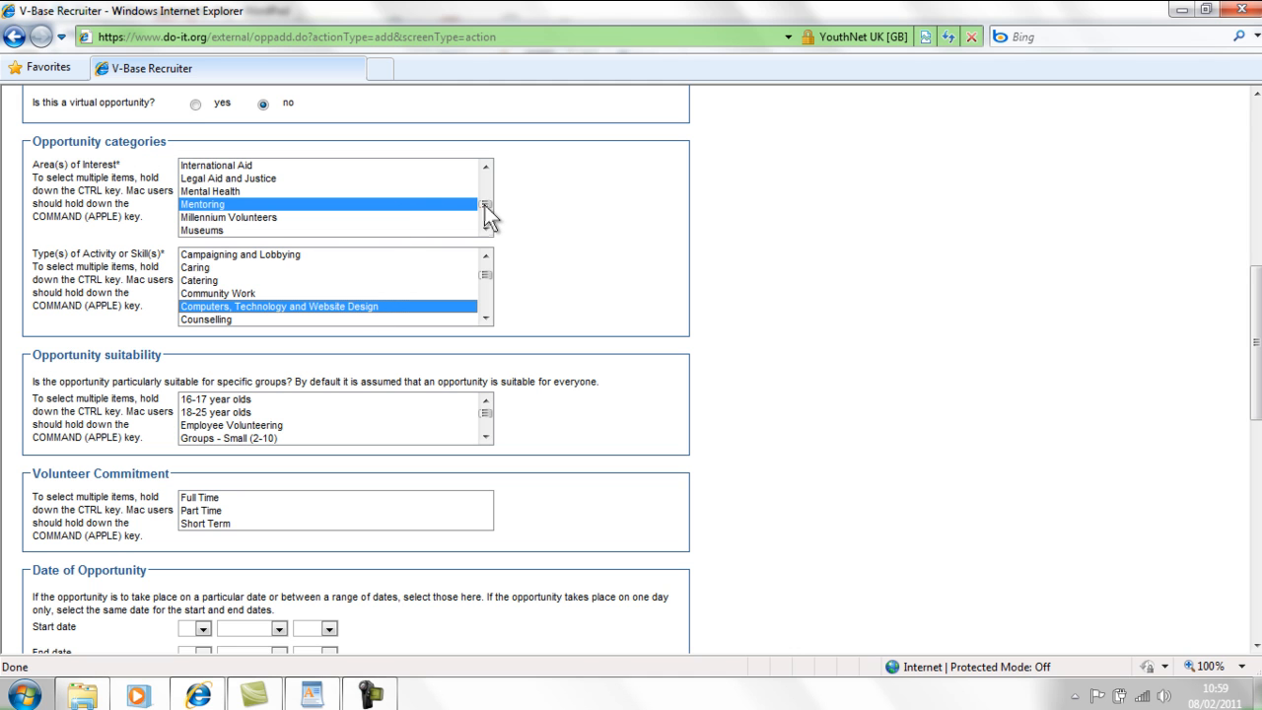
- Answer 'Is this a virtual opportunity?' with no
{"action": "mouse_move", "coordinate": [485, 205]}
{"action": "left_mouse_down"}
{"action": "mouse_move", "coordinate": [486, 176]}
{"action": "mouse_move", "coordinate": [486, 227]}
{"action": "mouse_move", "coordinate": [487, 175]}
{"action": "mouse_move", "coordinate": [492, 219]}
{"action": "left_mouse_up"}
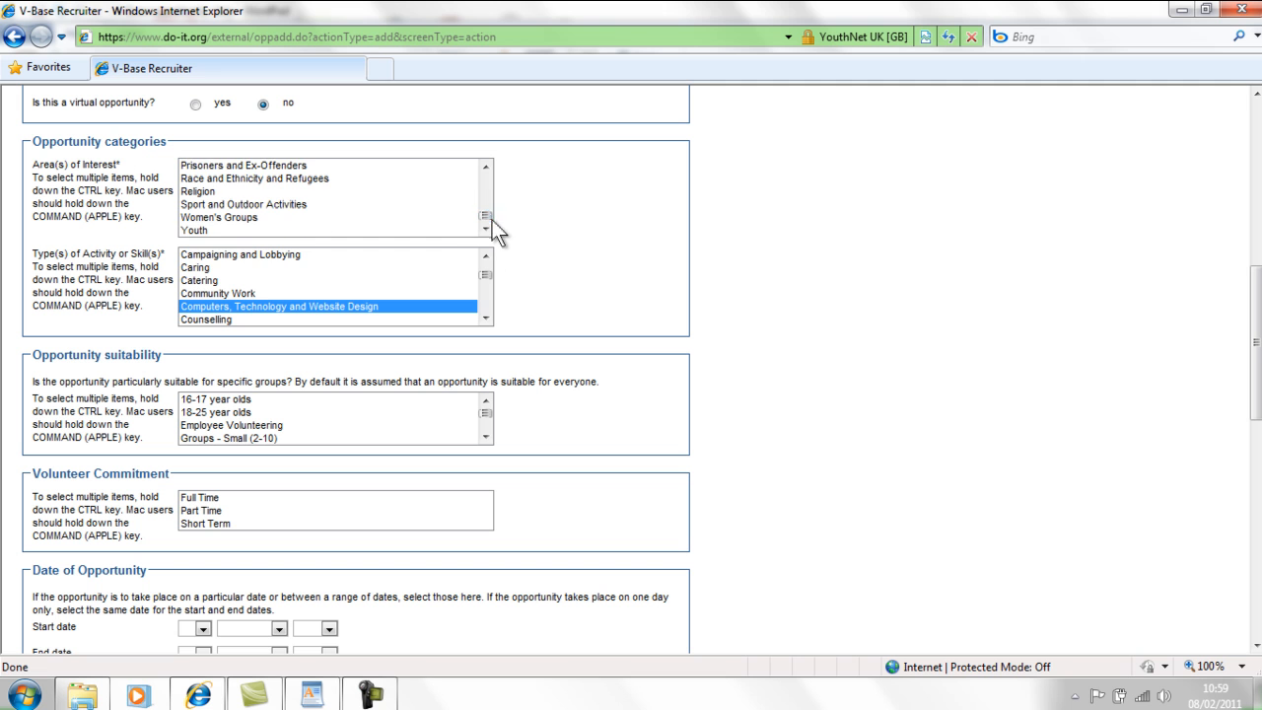
{"action": "mouse_move", "coordinate": [486, 276]}
{"action": "left_mouse_down"}
{"action": "mouse_move", "coordinate": [487, 312]}
{"action": "mouse_move", "coordinate": [488, 262]}
{"action": "mouse_move", "coordinate": [489, 282]}
{"action": "left_mouse_up"}
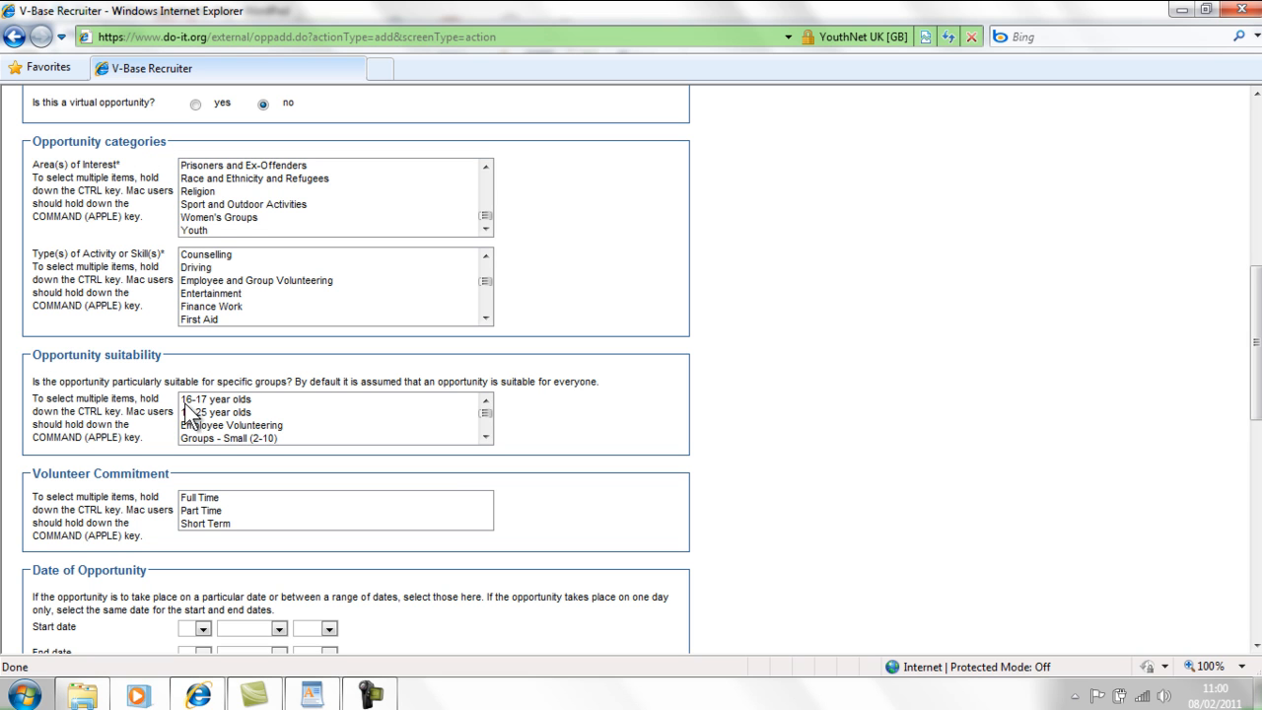
{"action": "left_click", "coordinate": [485, 436]}
{"action": "left_click", "coordinate": [485, 437]}
{"action": "left_click", "coordinate": [487, 438]}
{"action": "left_click", "coordinate": [487, 438]}
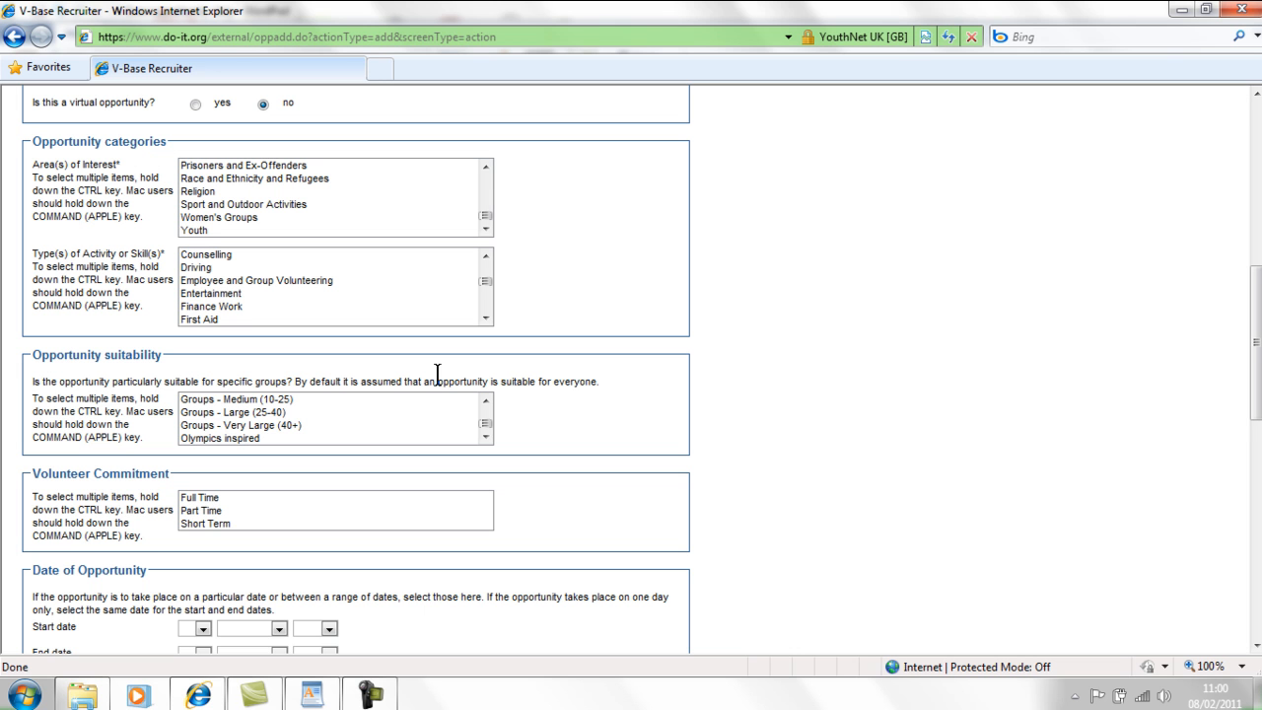
- Set the opportunity start date to 1 April 2011
{"action": "scroll", "coordinate": [1256, 345], "scroll_direction": "down", "scroll_amount": 3}
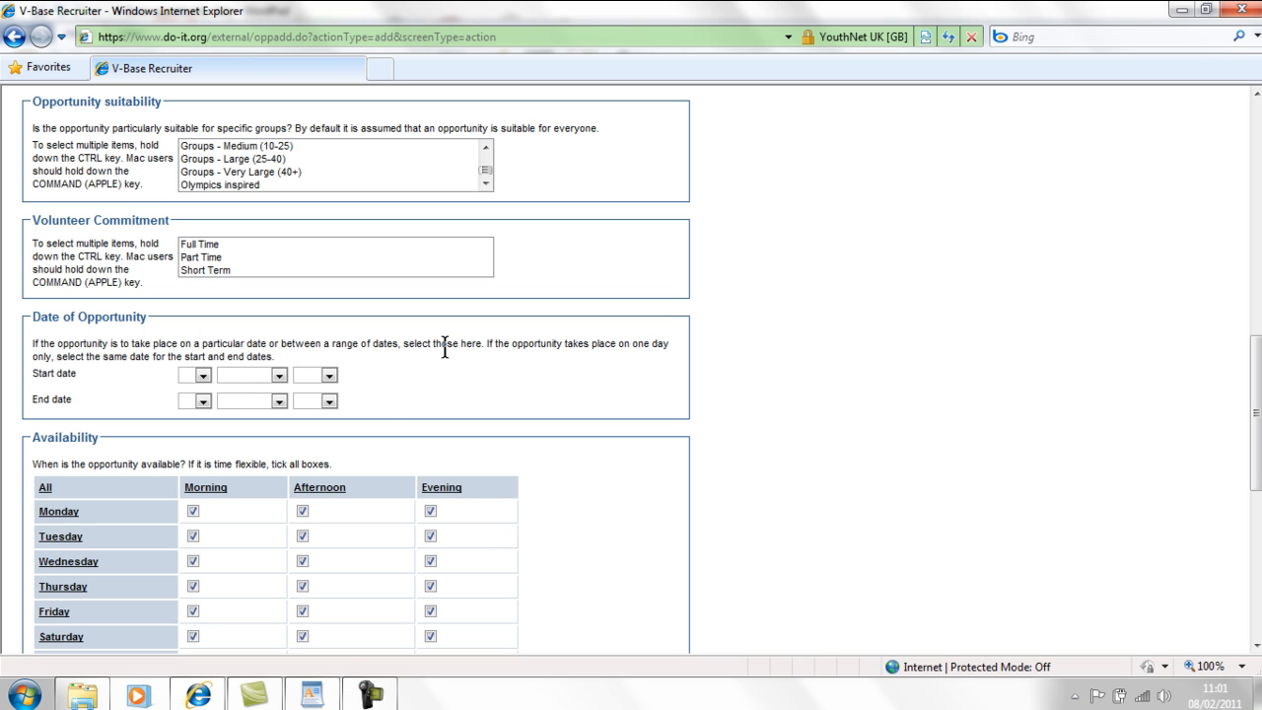
{"action": "left_click", "coordinate": [204, 375]}
{"action": "left_click", "coordinate": [190, 402]}
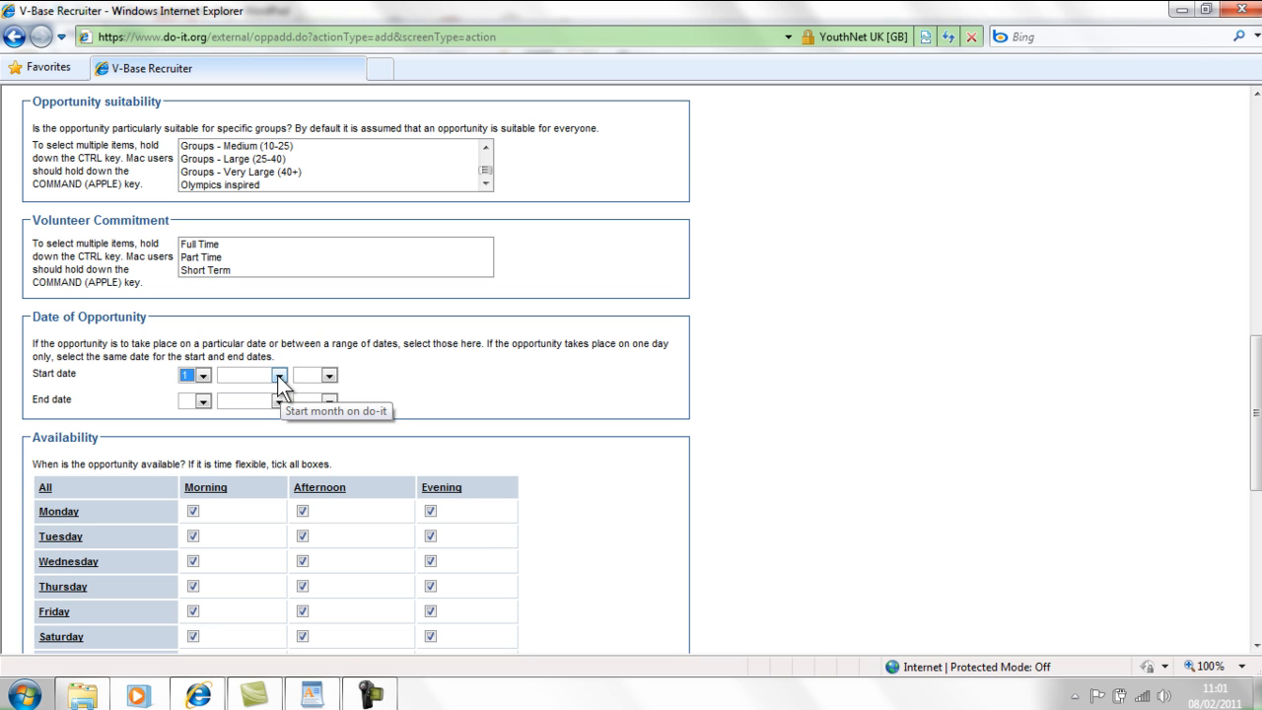
{"action": "left_click", "coordinate": [203, 376]}
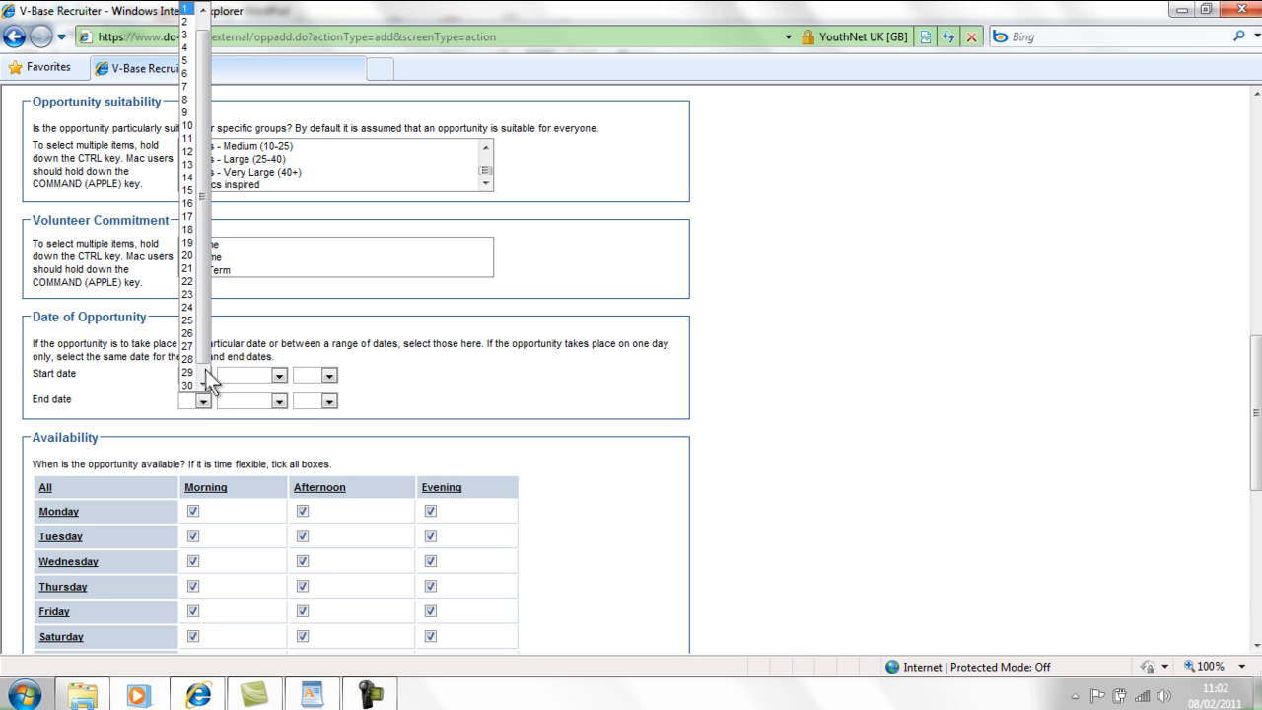
{"action": "left_click", "coordinate": [195, 10]}
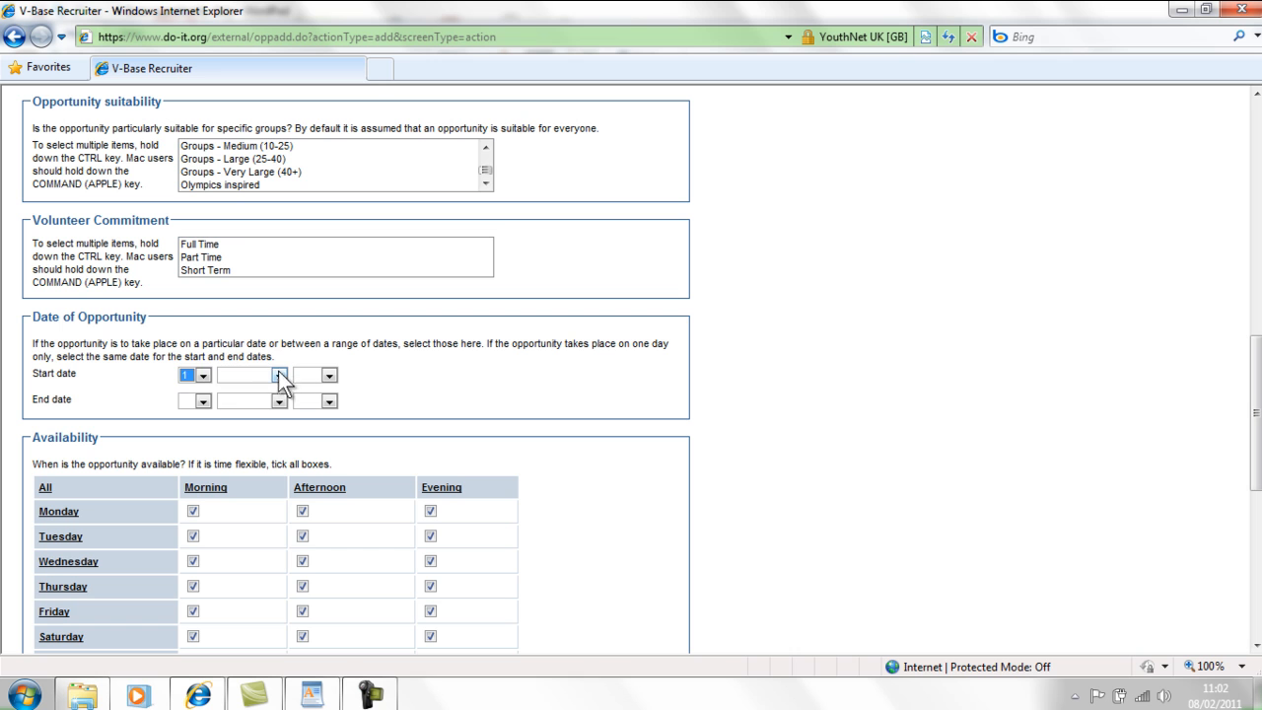
{"action": "left_click", "coordinate": [279, 374]}
{"action": "left_click", "coordinate": [256, 452]}
{"action": "left_click", "coordinate": [267, 378]}
{"action": "left_click", "coordinate": [253, 442]}
{"action": "left_click", "coordinate": [329, 377]}
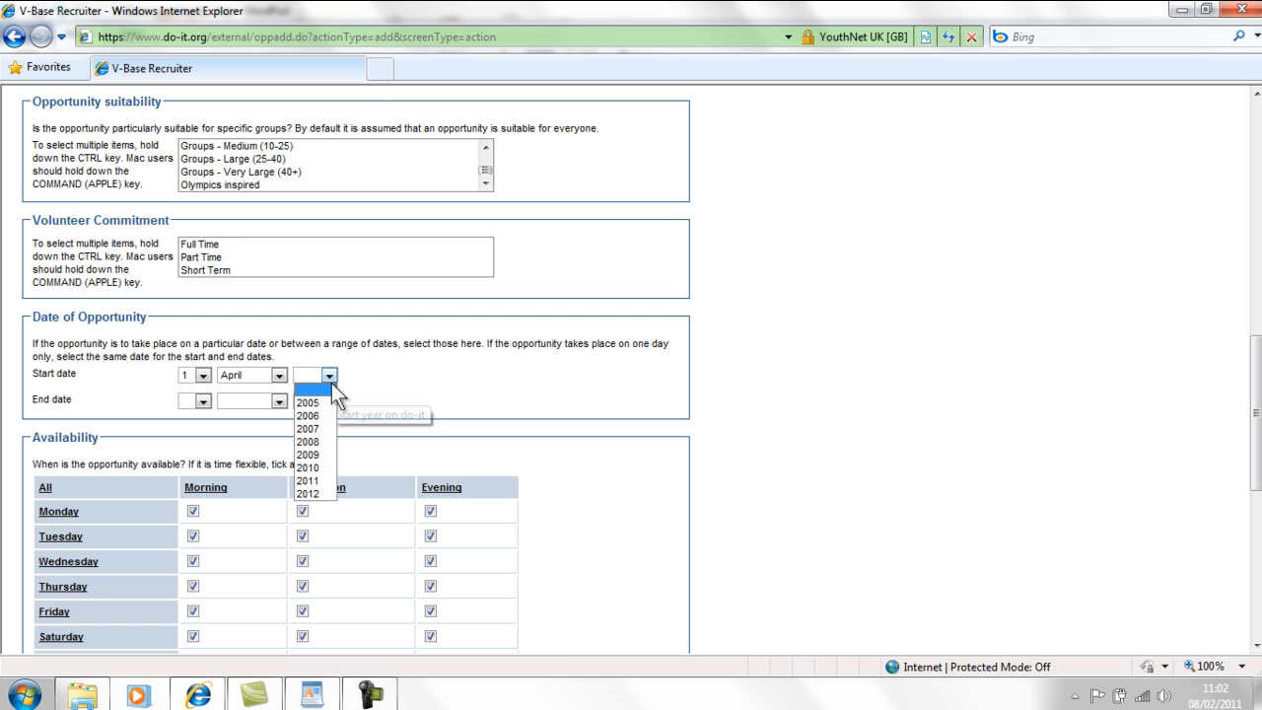
{"action": "left_click", "coordinate": [313, 480]}
- Set the opportunity end date to 30 April 2011
{"action": "left_click", "coordinate": [202, 401]}
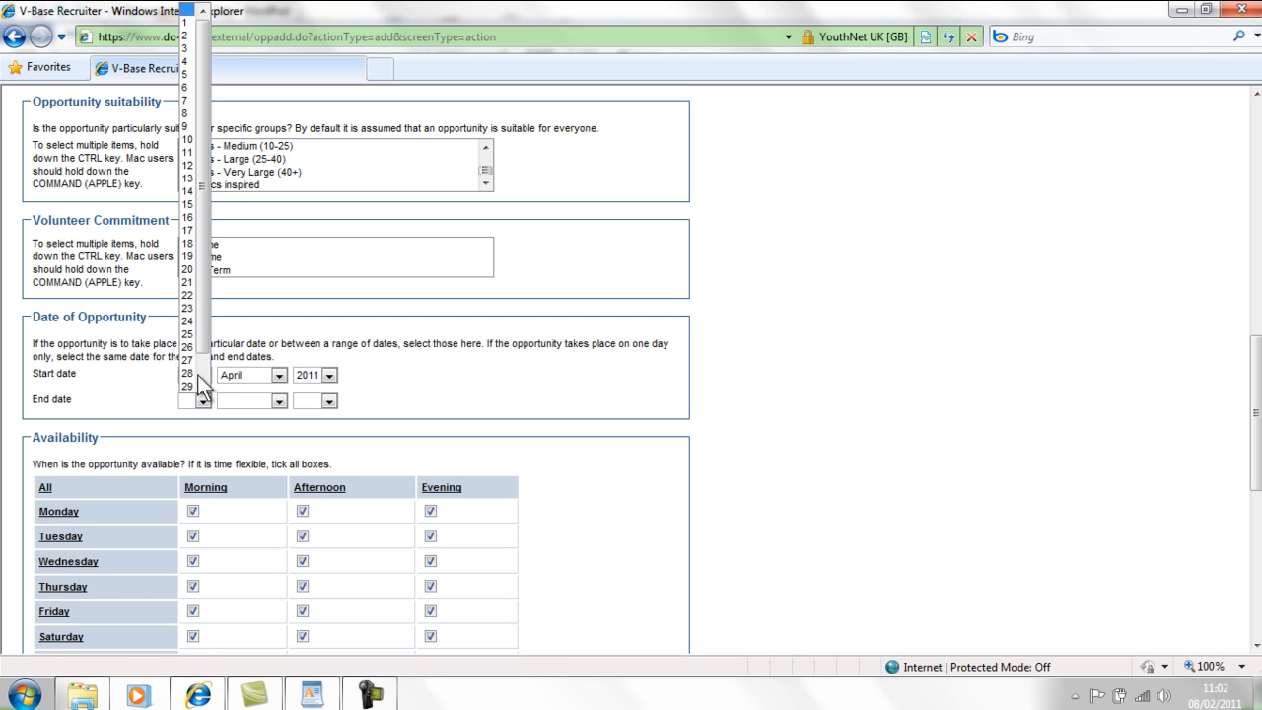
{"action": "left_click", "coordinate": [199, 384]}
{"action": "left_click", "coordinate": [279, 401]}
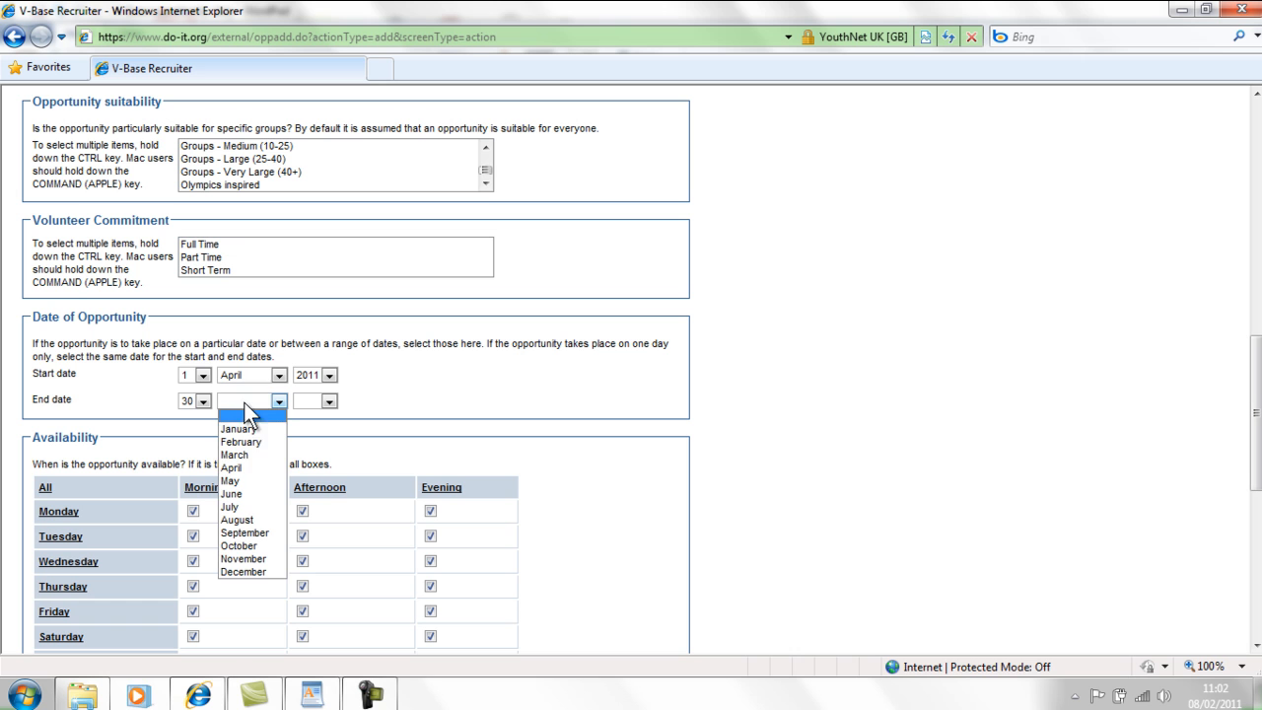
{"action": "left_click", "coordinate": [262, 469]}
{"action": "left_click", "coordinate": [327, 403]}
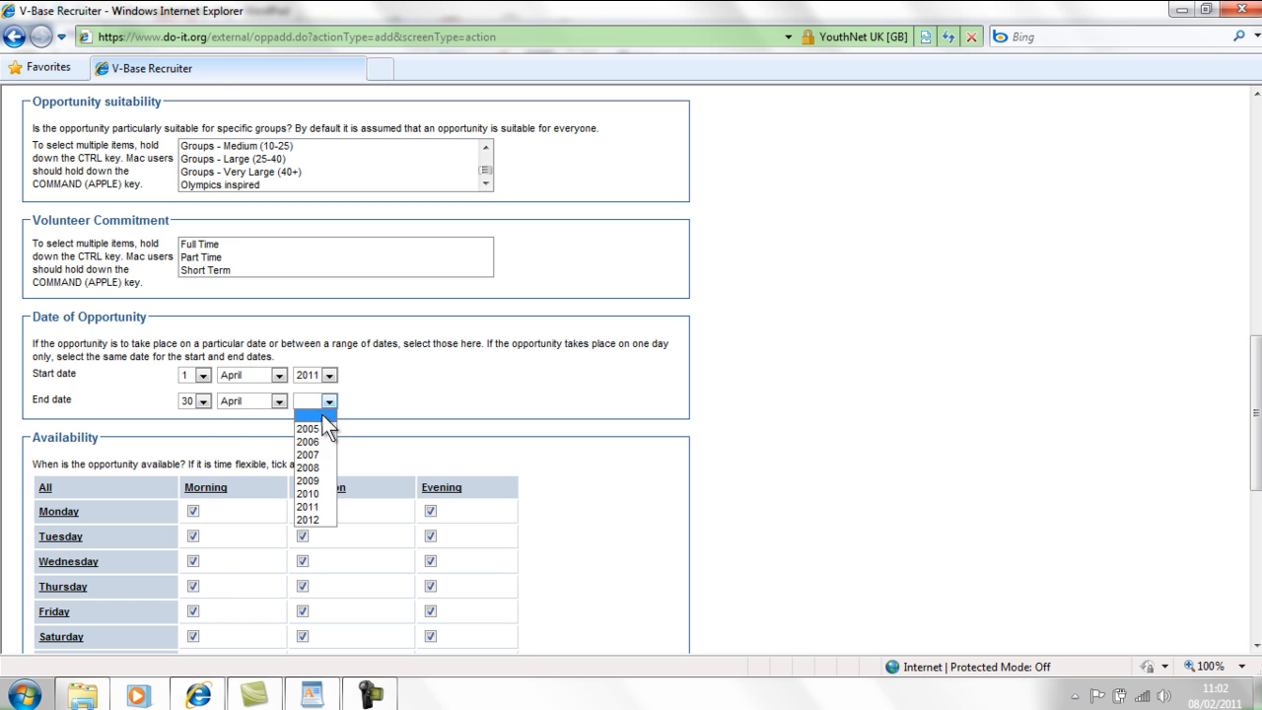
{"action": "left_click", "coordinate": [321, 506]}
{"action": "scroll", "coordinate": [945, 282], "scroll_direction": "down", "scroll_amount": 3}
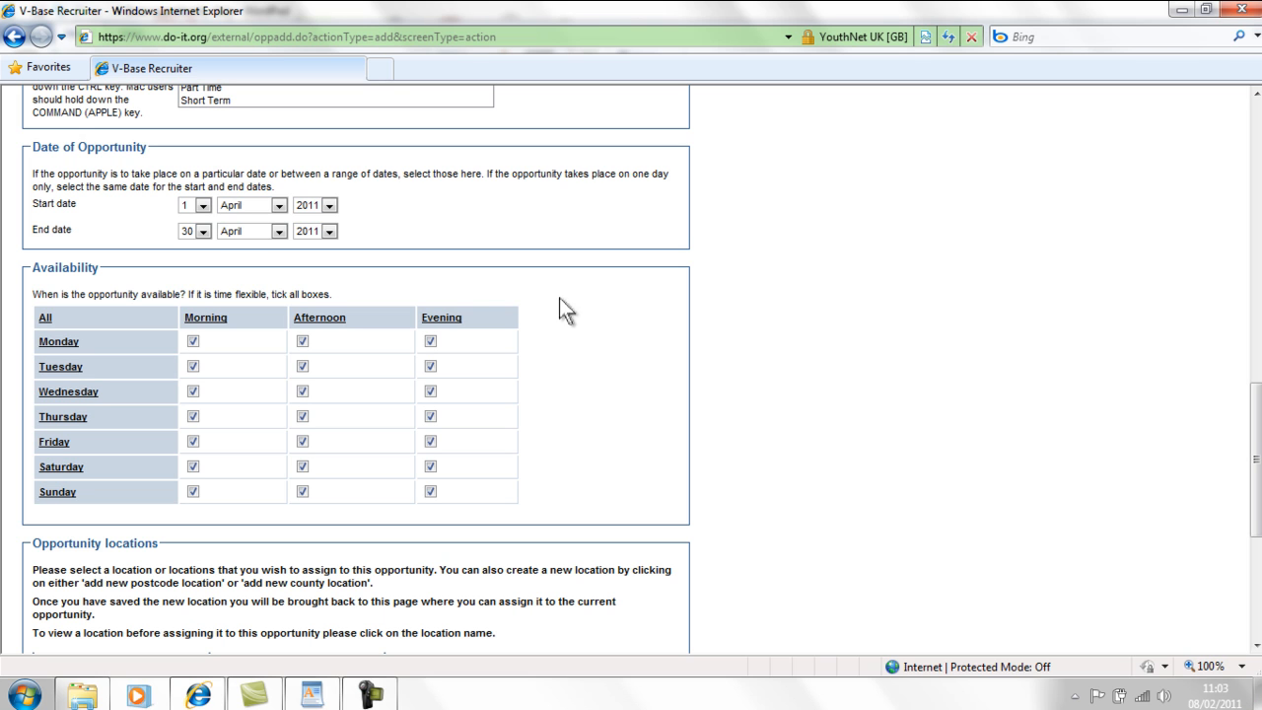
- Clear every evening slot, all of Saturday and Sunday, and Wednesday afternoon from the availability grid
{"action": "left_click", "coordinate": [449, 320]}
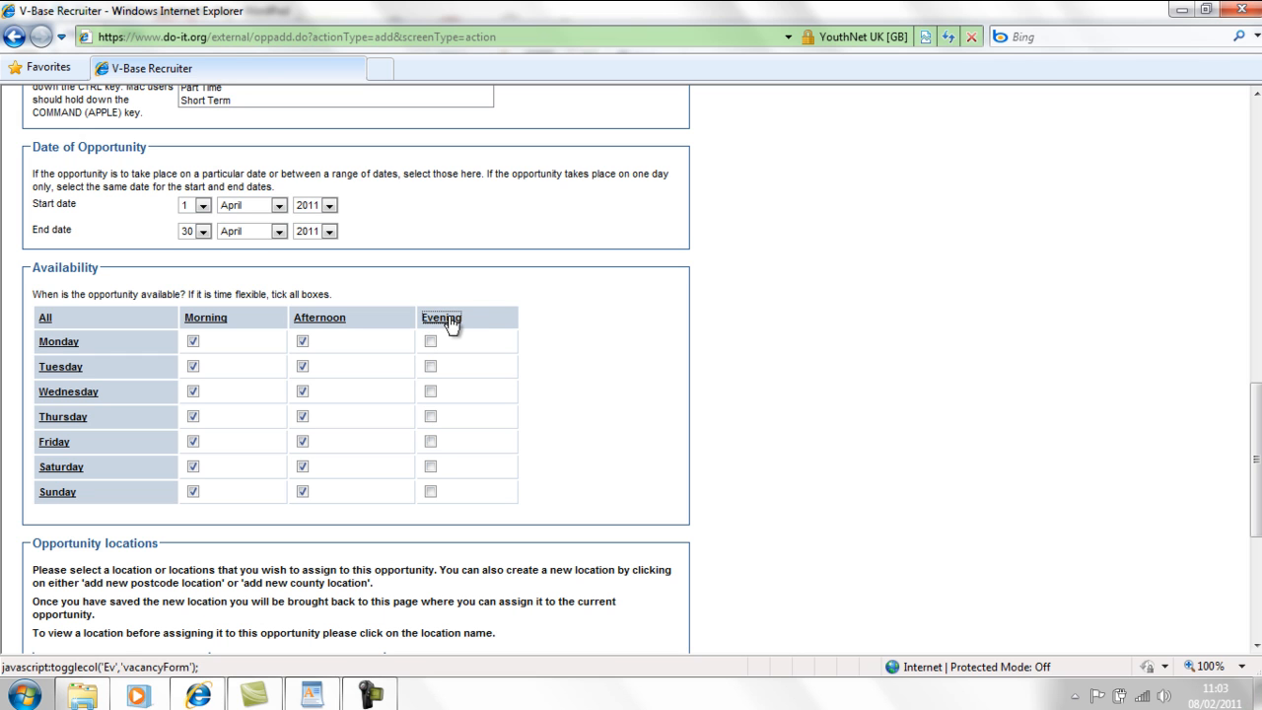
{"action": "left_click", "coordinate": [450, 319]}
{"action": "left_click", "coordinate": [457, 324]}
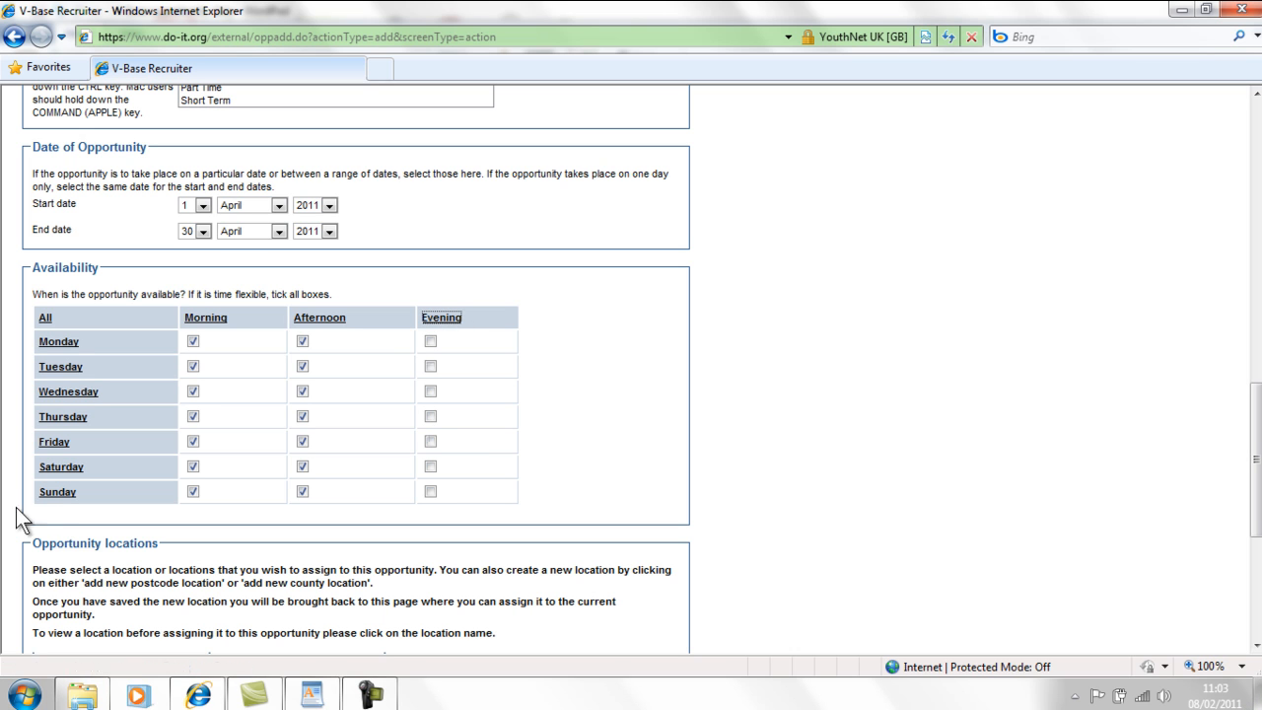
{"action": "left_click", "coordinate": [54, 476]}
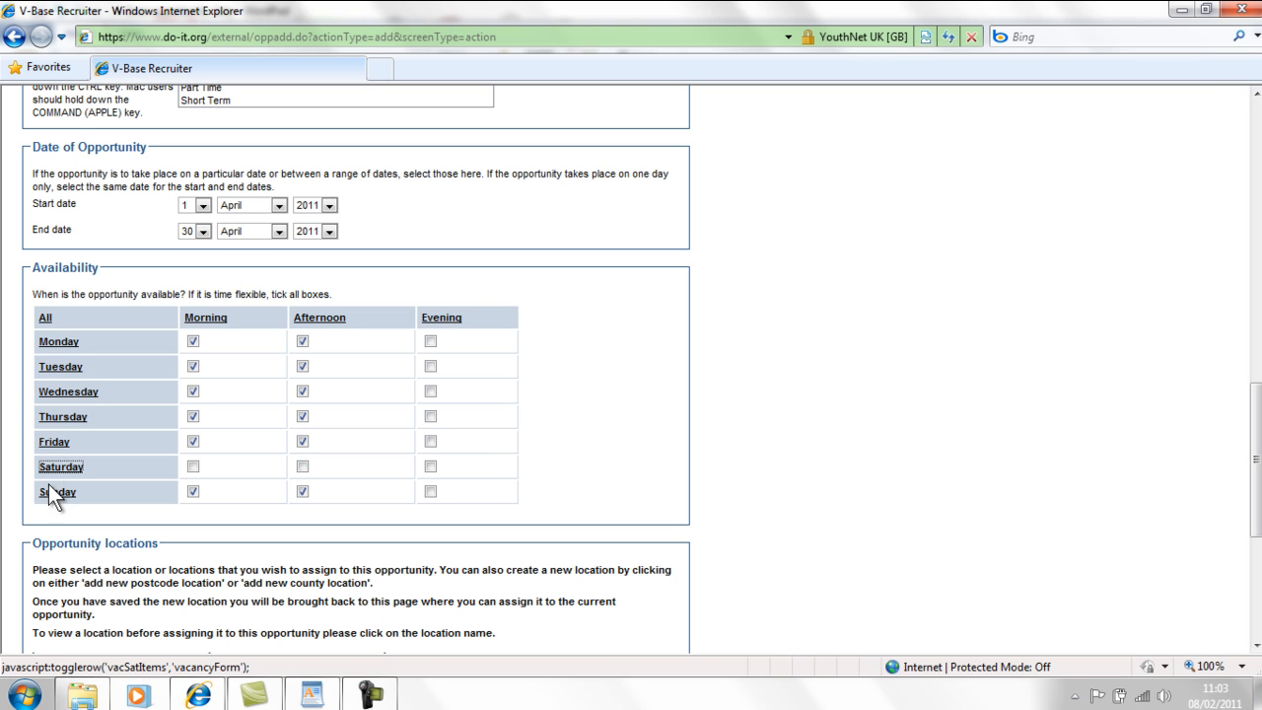
{"action": "left_click", "coordinate": [54, 494]}
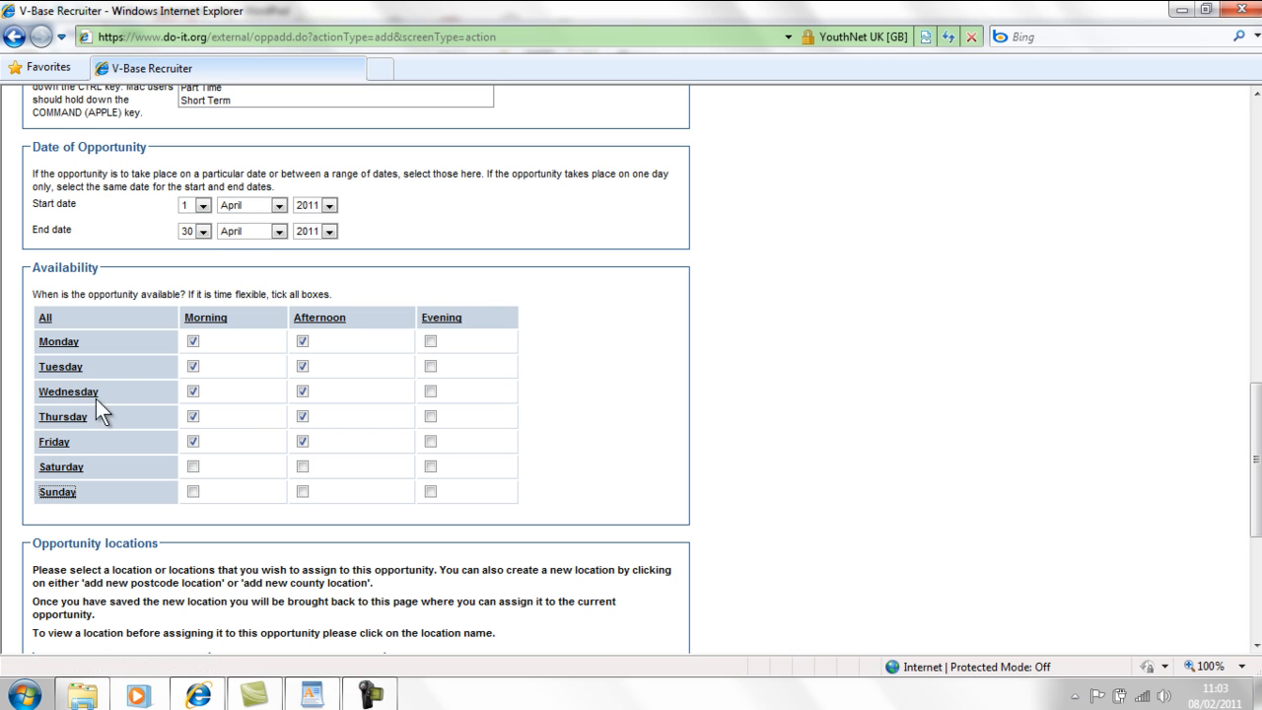
{"action": "left_click", "coordinate": [303, 392]}
{"action": "scroll", "coordinate": [1020, 374], "scroll_direction": "down", "scroll_amount": 3}
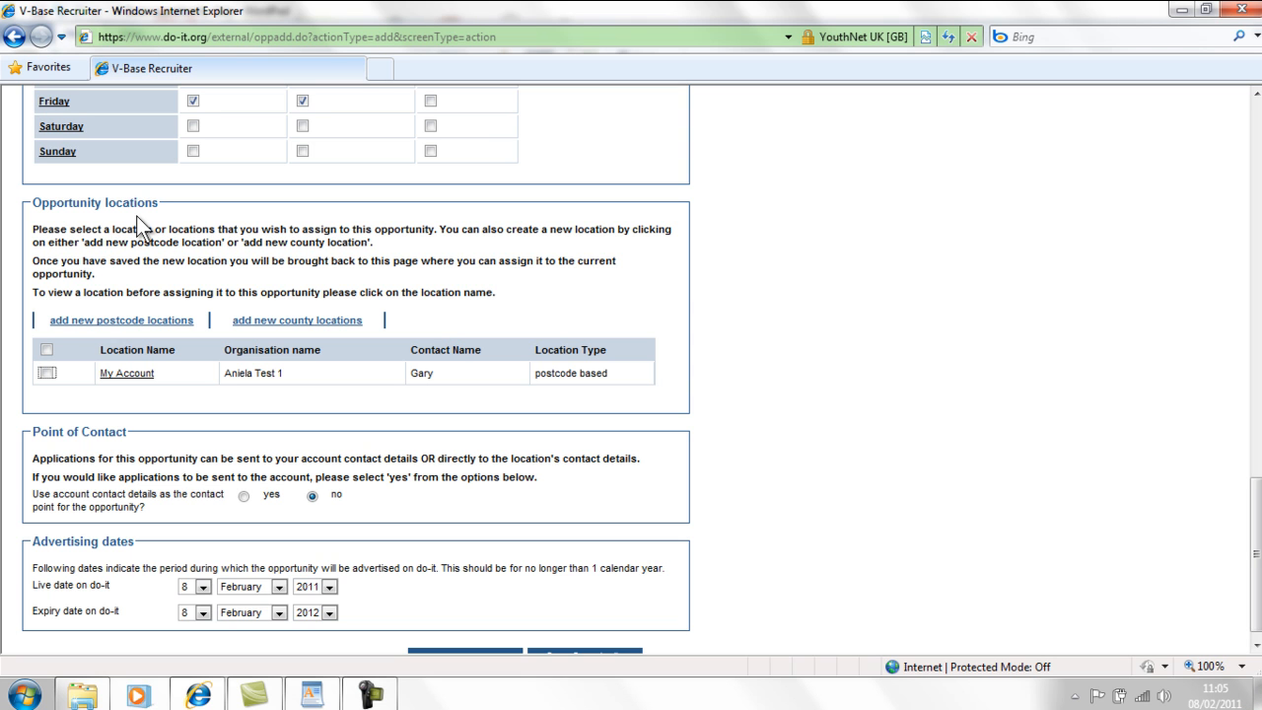
- Tick the My Account location and keep 'no' for using account contact details as point of contact
{"action": "left_click", "coordinate": [47, 372]}
{"action": "scroll", "coordinate": [683, 234], "scroll_direction": "down", "scroll_amount": 1}
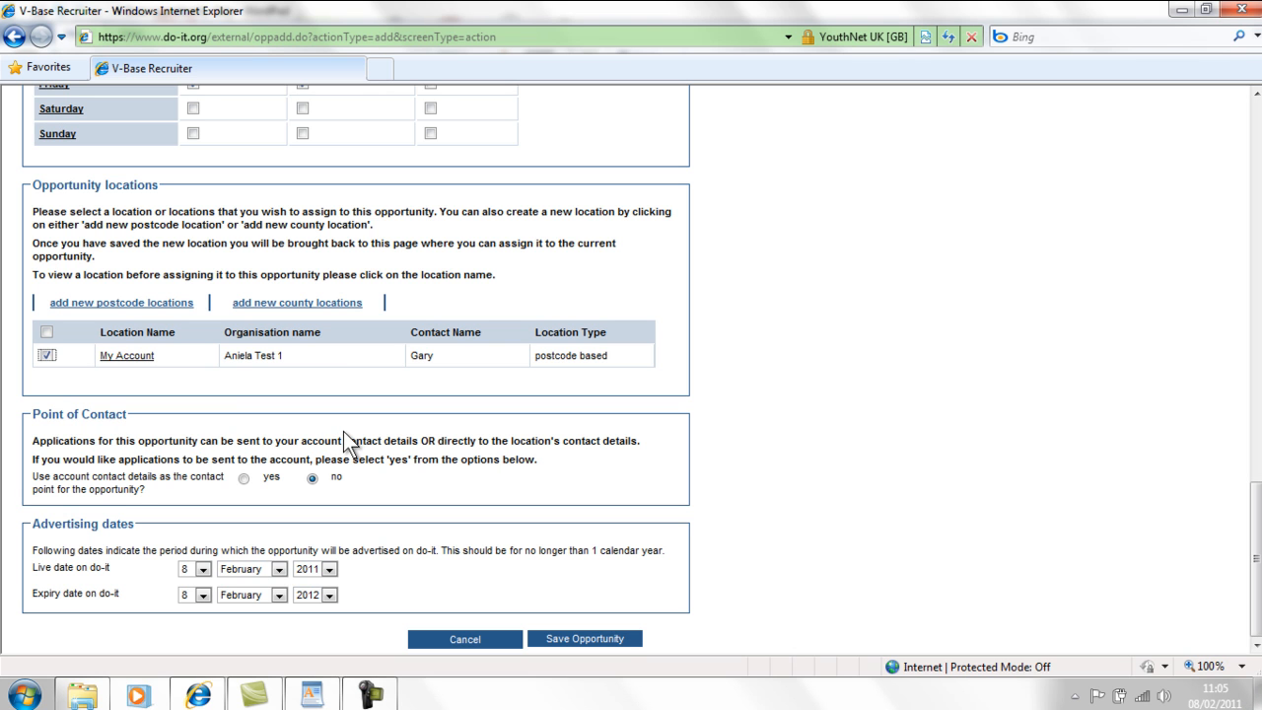
{"action": "left_click", "coordinate": [244, 479]}
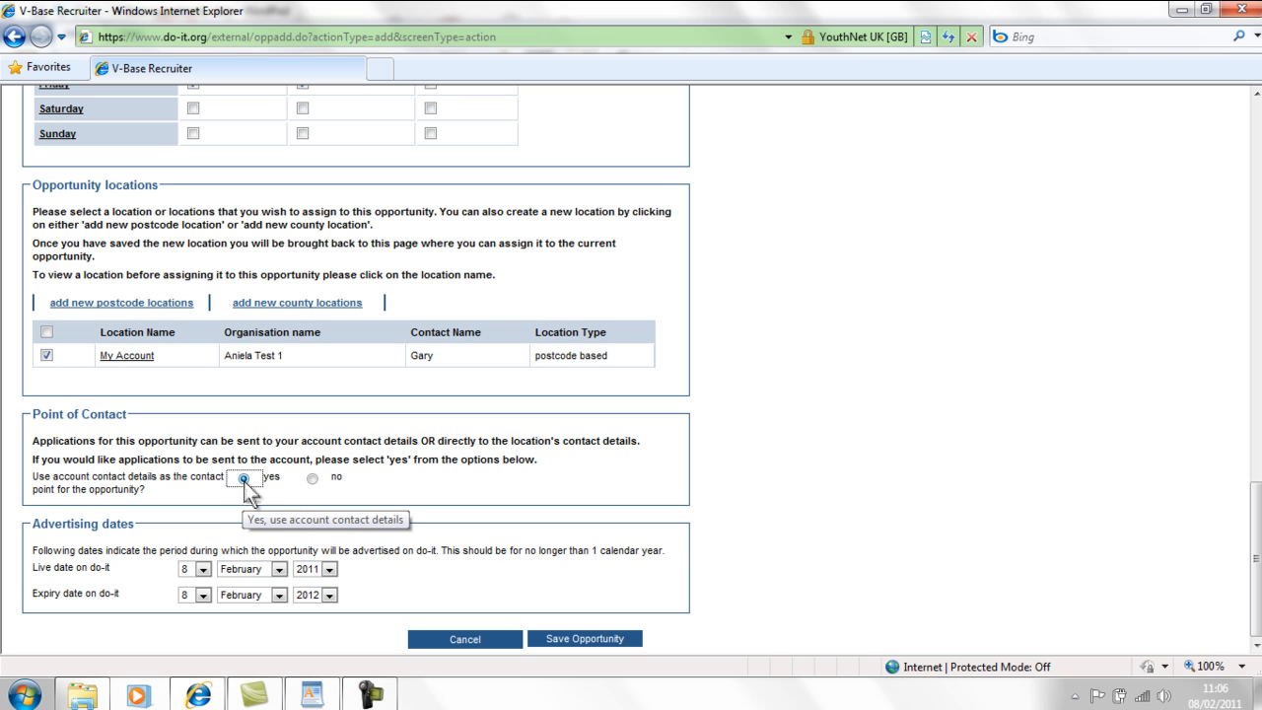
{"action": "left_click", "coordinate": [311, 479]}
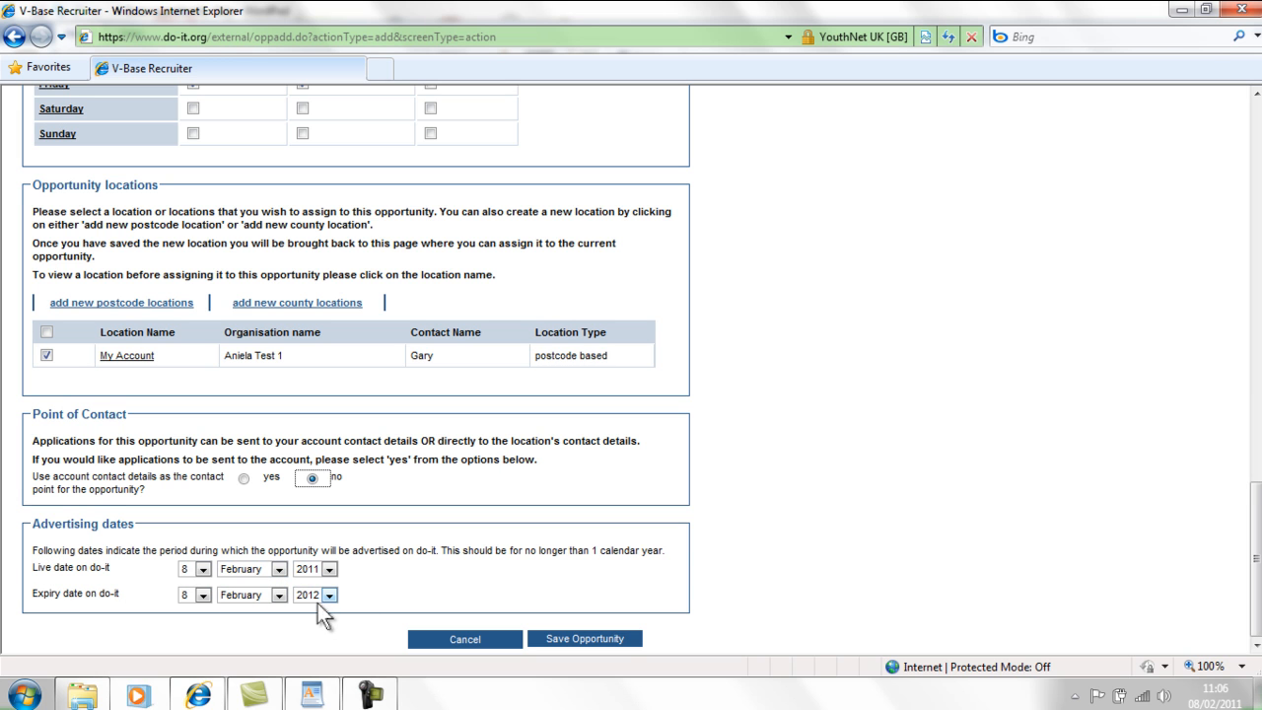
- Keep the live day at 8, set the advert expiry to 31 March 2011, and save the opportunity
{"action": "left_click", "coordinate": [202, 571]}
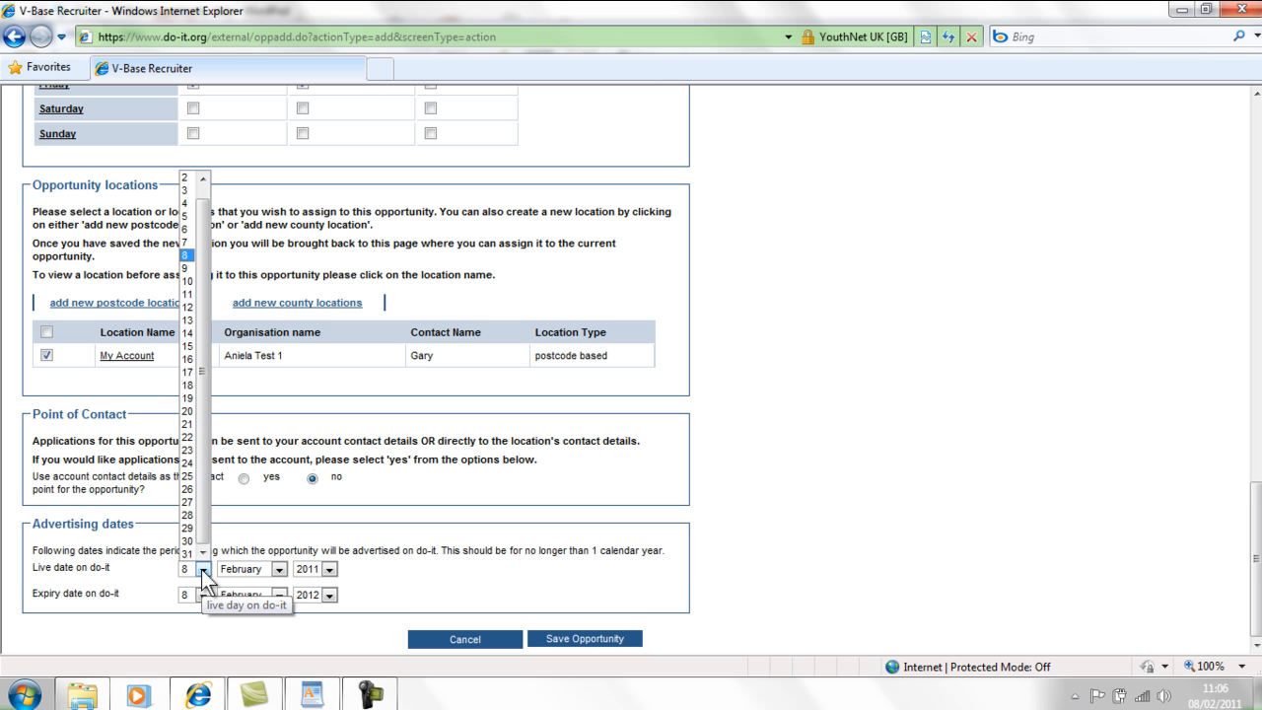
{"action": "left_click", "coordinate": [203, 572]}
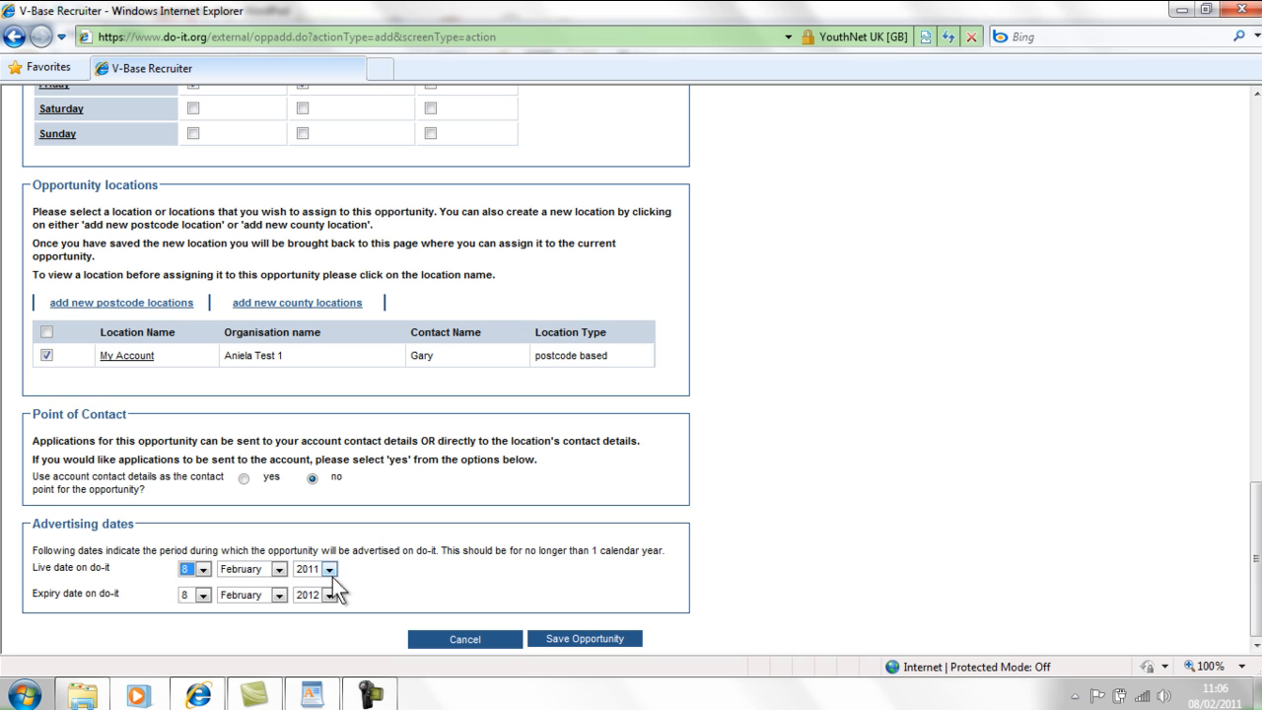
{"action": "left_click", "coordinate": [202, 598]}
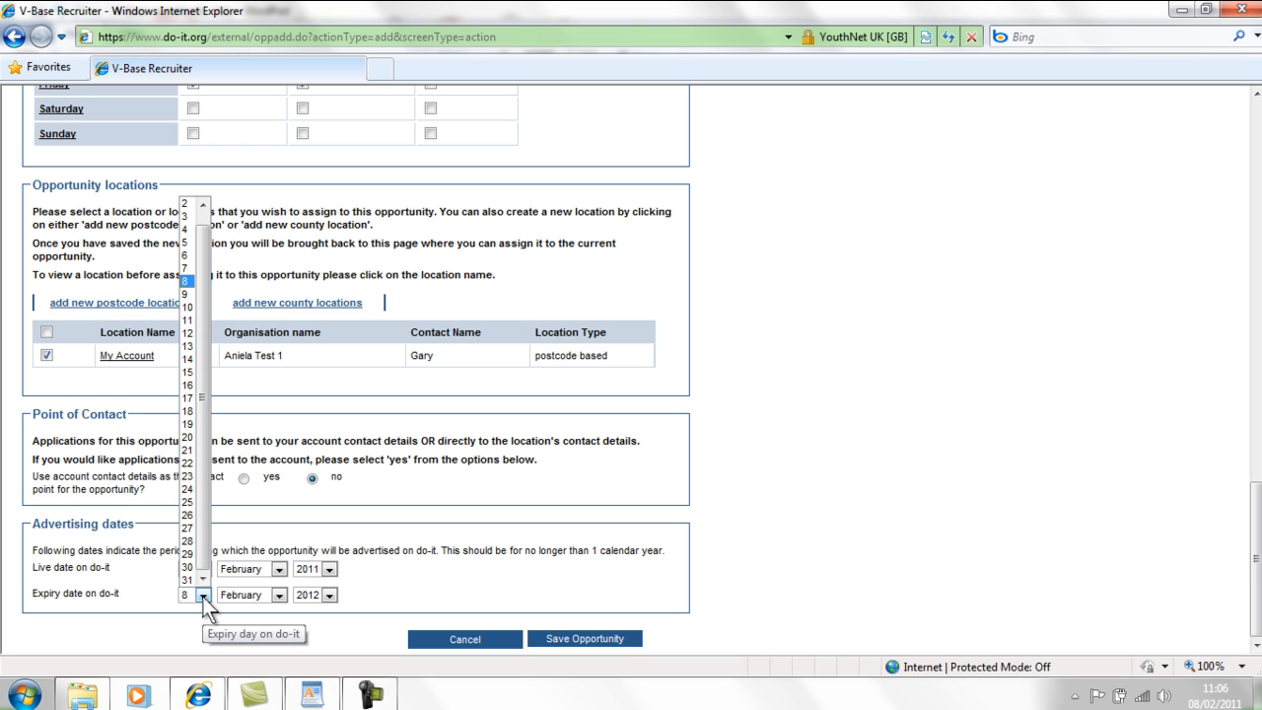
{"action": "left_click", "coordinate": [193, 581]}
{"action": "left_click", "coordinate": [253, 596]}
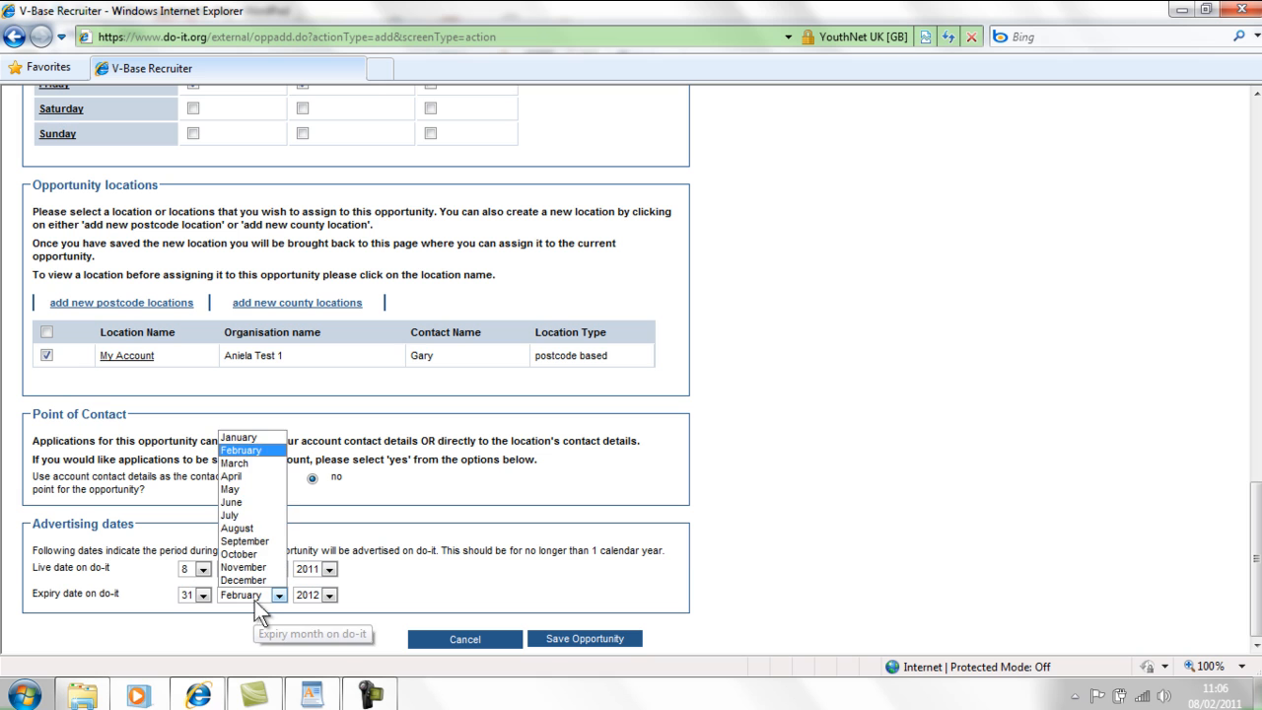
{"action": "left_click", "coordinate": [257, 464]}
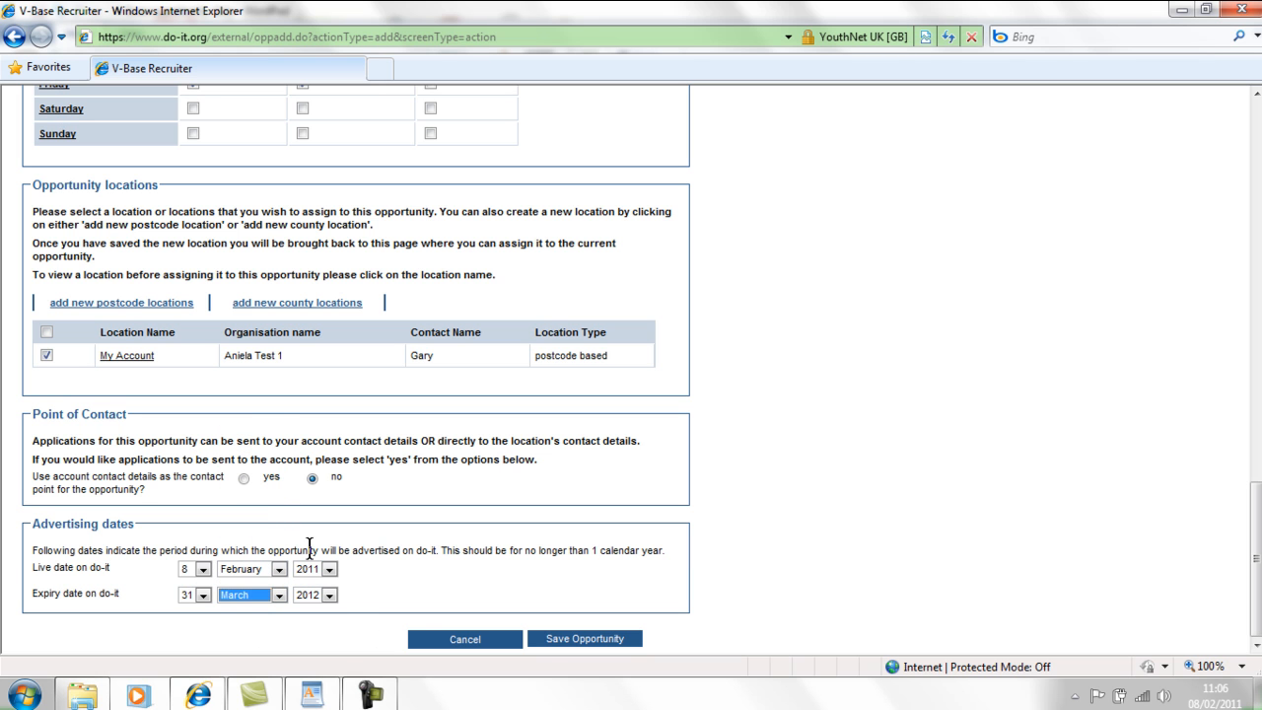
{"action": "left_click", "coordinate": [329, 596]}
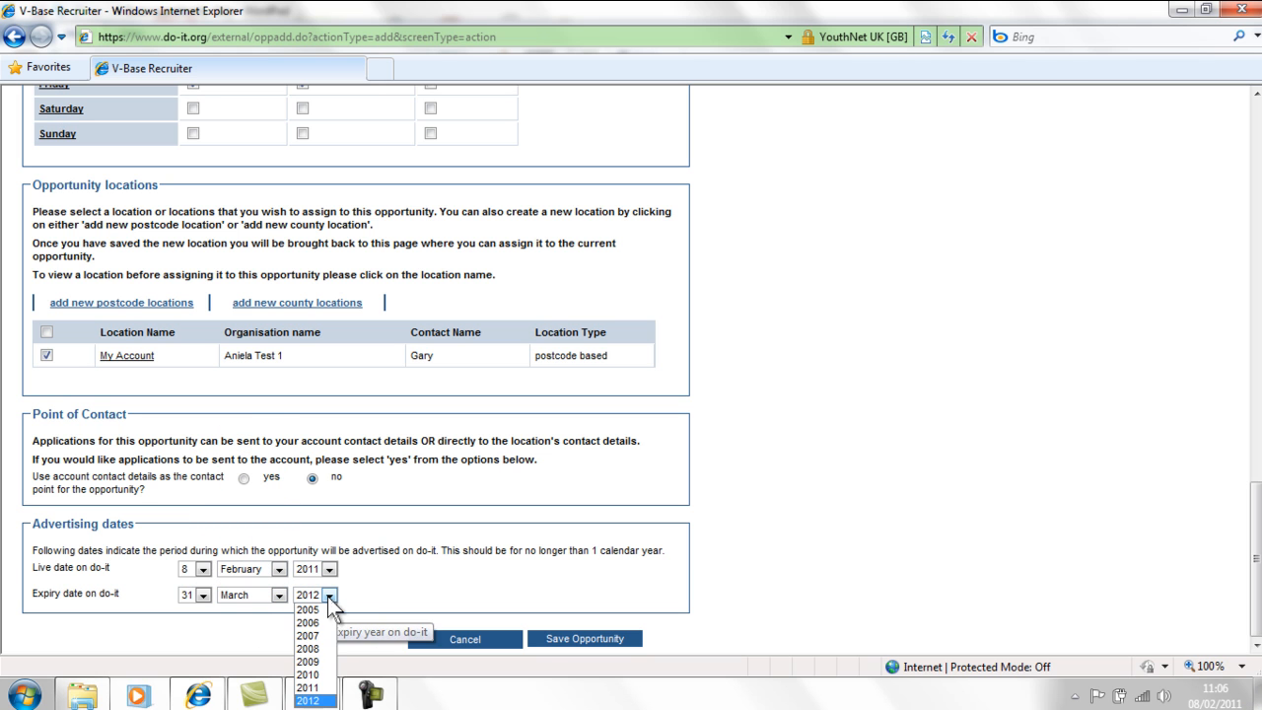
{"action": "left_click", "coordinate": [315, 686]}
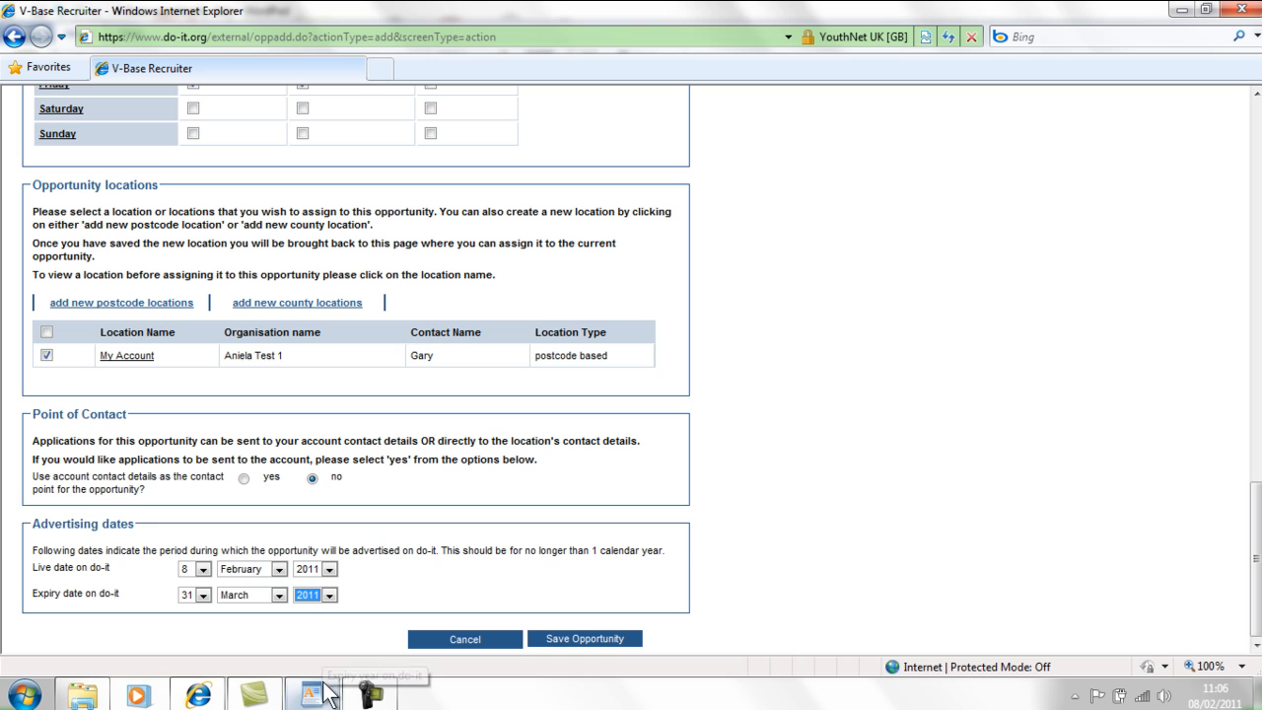
{"action": "left_click", "coordinate": [440, 540]}
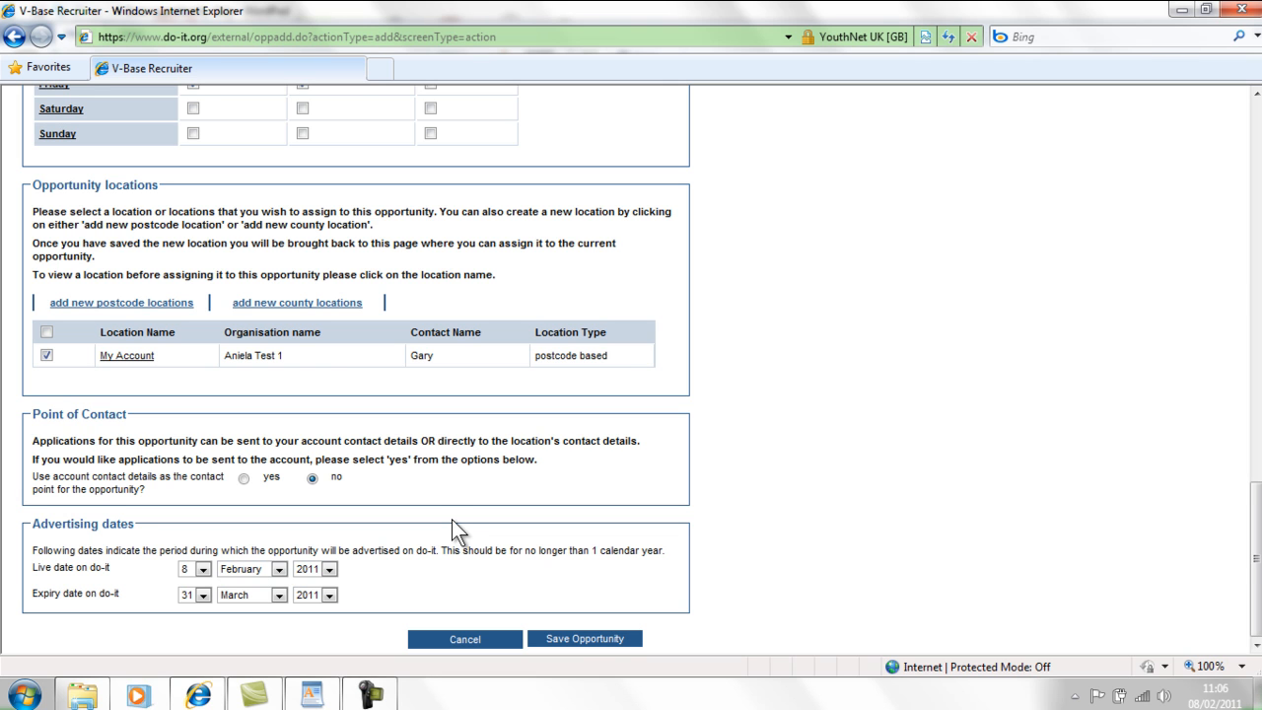
{"action": "left_click", "coordinate": [581, 642]}
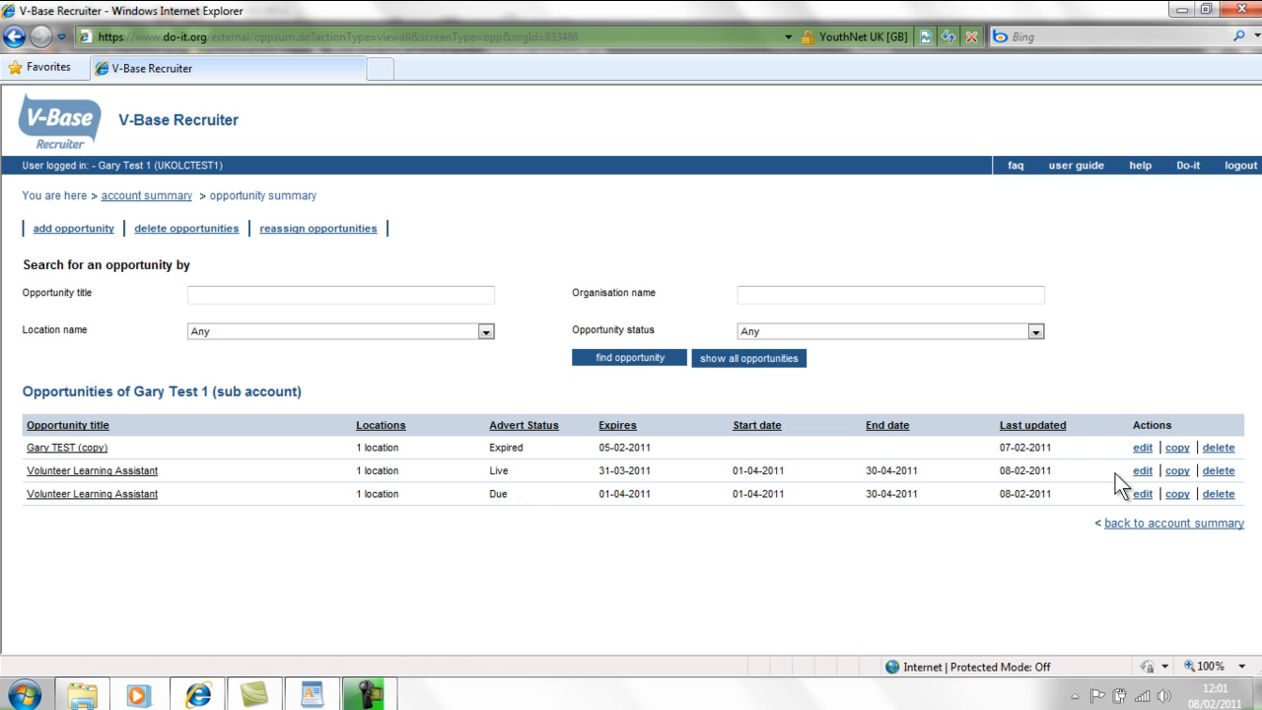
- Delete the third-row Due Volunteer Learning Assistant entry and confirm with Yes
{"action": "left_click", "coordinate": [1220, 500]}
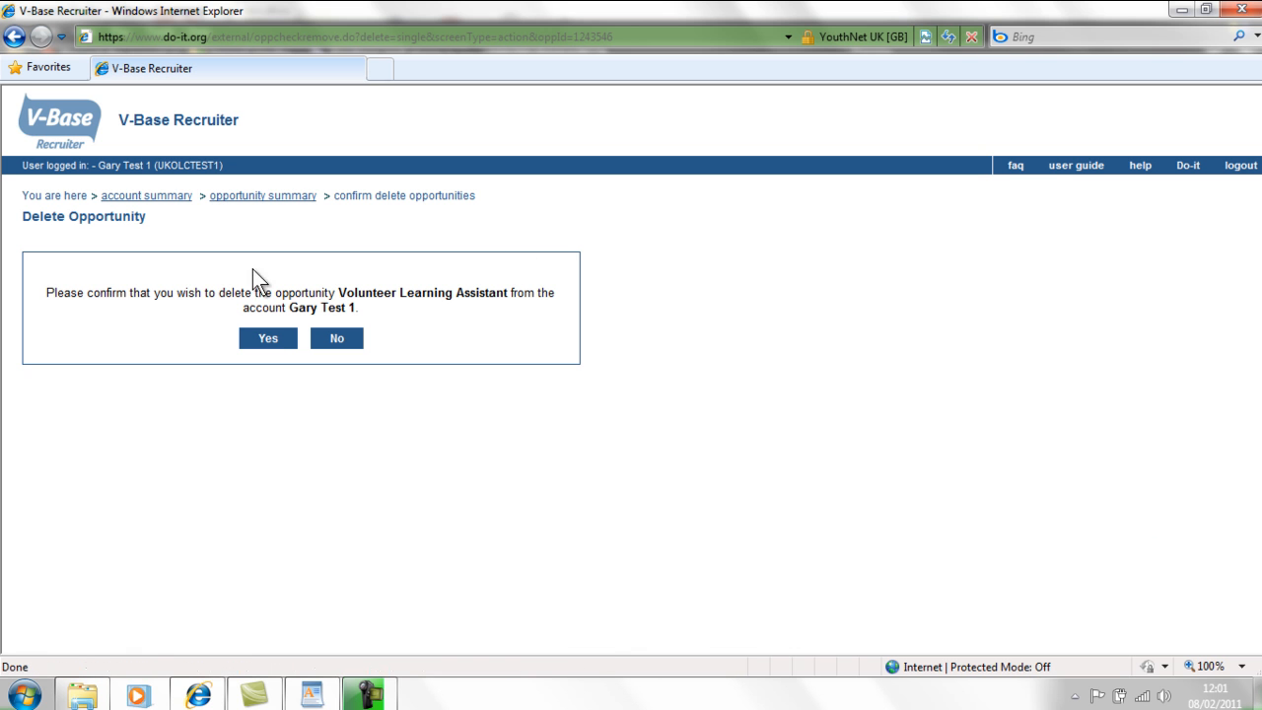
{"action": "left_click", "coordinate": [276, 340]}
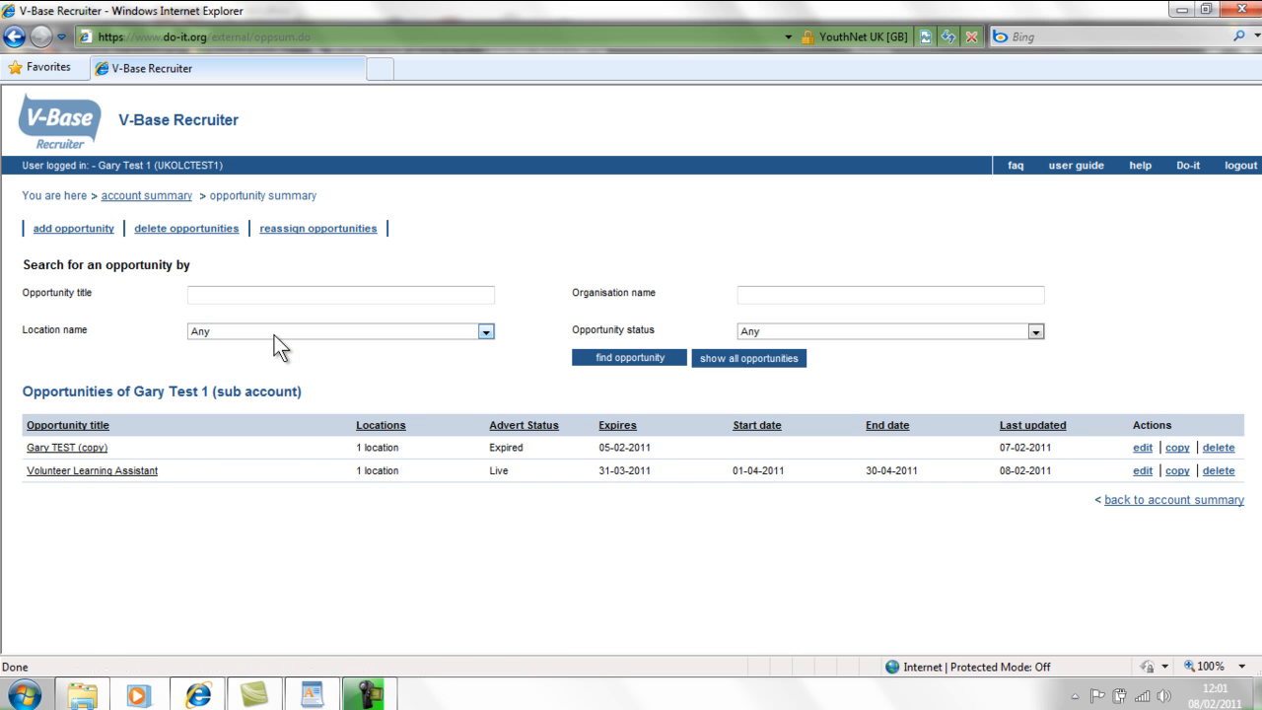